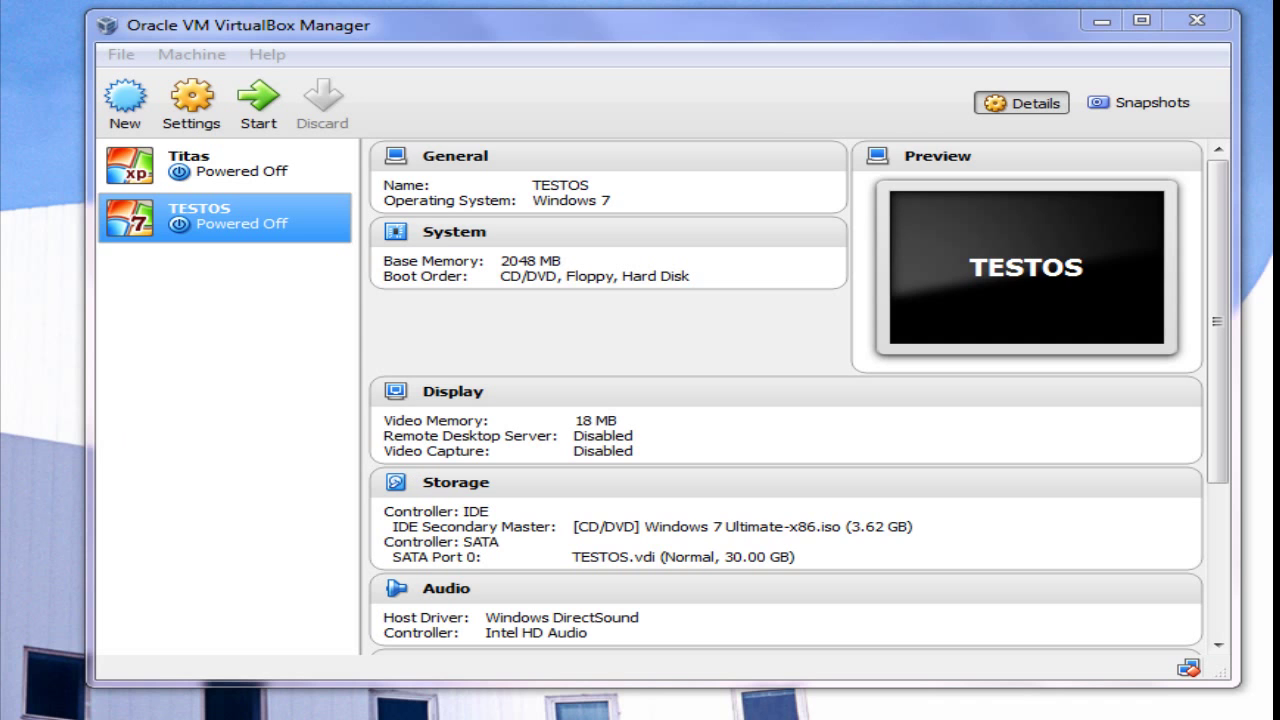
{"action": "left_click_drag", "start_coordinate": [200, 188], "coordinate": [617, 258]}
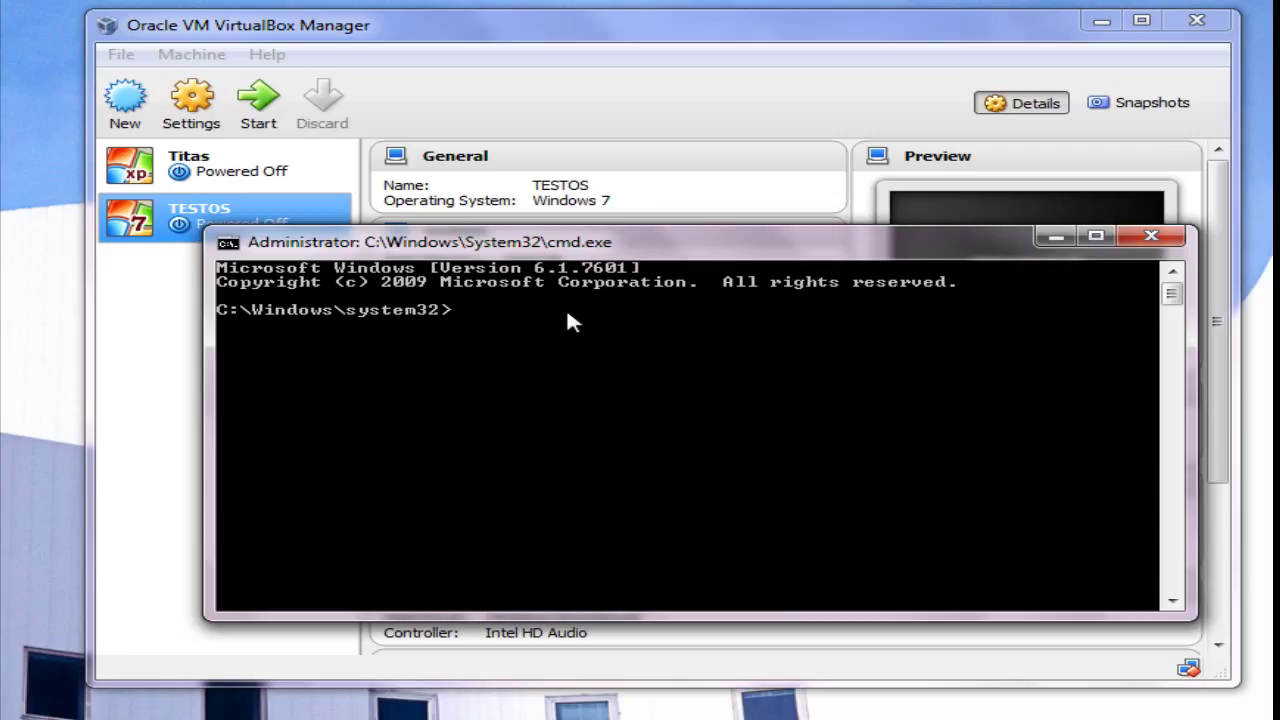
{"action": "type", "text": "cd c:\\pr"}
{"action": "key", "text": "Tab"}
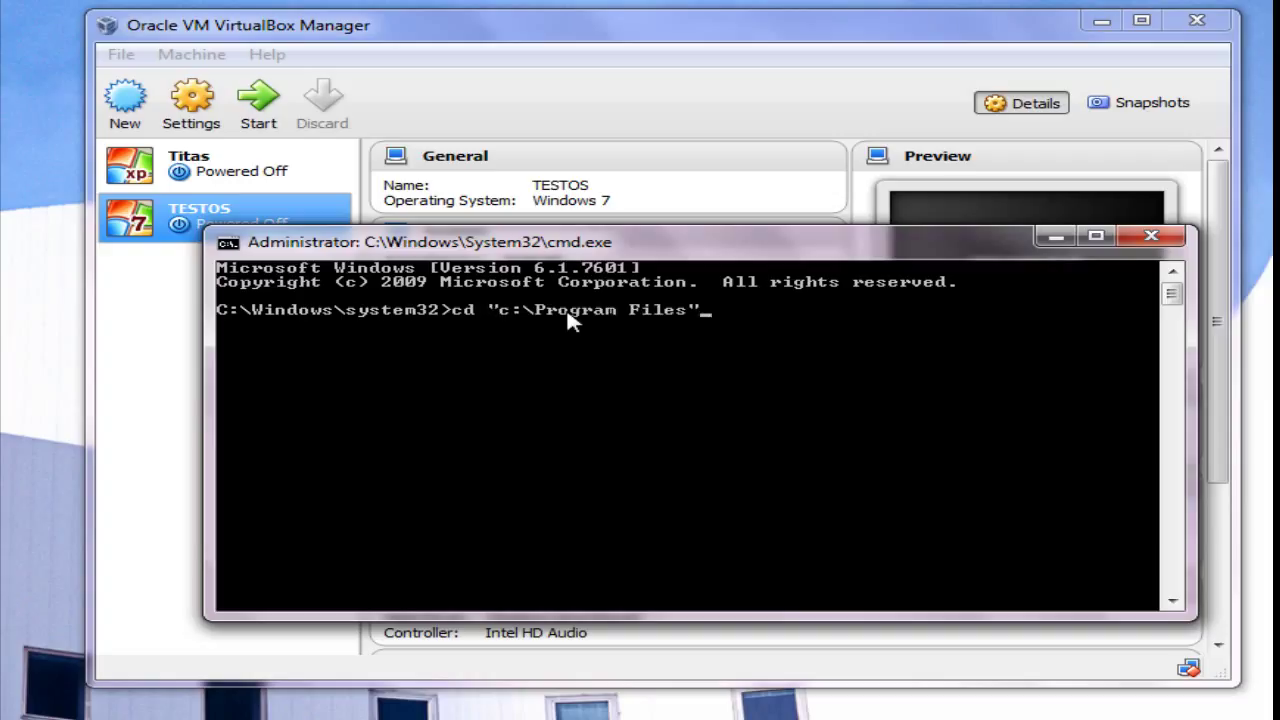
{"action": "type", "text": "p"}
{"action": "key", "text": "BackSpace"}
{"action": "type", "text": "or"}
{"action": "key", "text": "BackSpace"}
{"action": "type", "text": "ra"}
{"action": "key", "text": "BackSpace"}
{"action": "key", "text": "BackSpace"}
{"action": "key", "text": "BackSpace"}
{"action": "key", "text": "BackSpace"}
{"action": "key", "text": "BackSpace"}
{"action": "key", "text": "BackSpace"}
{"action": "key", "text": "BackSpace"}
{"action": "key", "text": "BackSpace"}
{"action": "key", "text": "BackSpace"}
{"action": "key", "text": "BackSpace"}
{"action": "key", "text": "BackSpace"}
{"action": "key", "text": "BackSpace"}
{"action": "key", "text": "BackSpace"}
{"action": "key", "text": "BackSpace"}
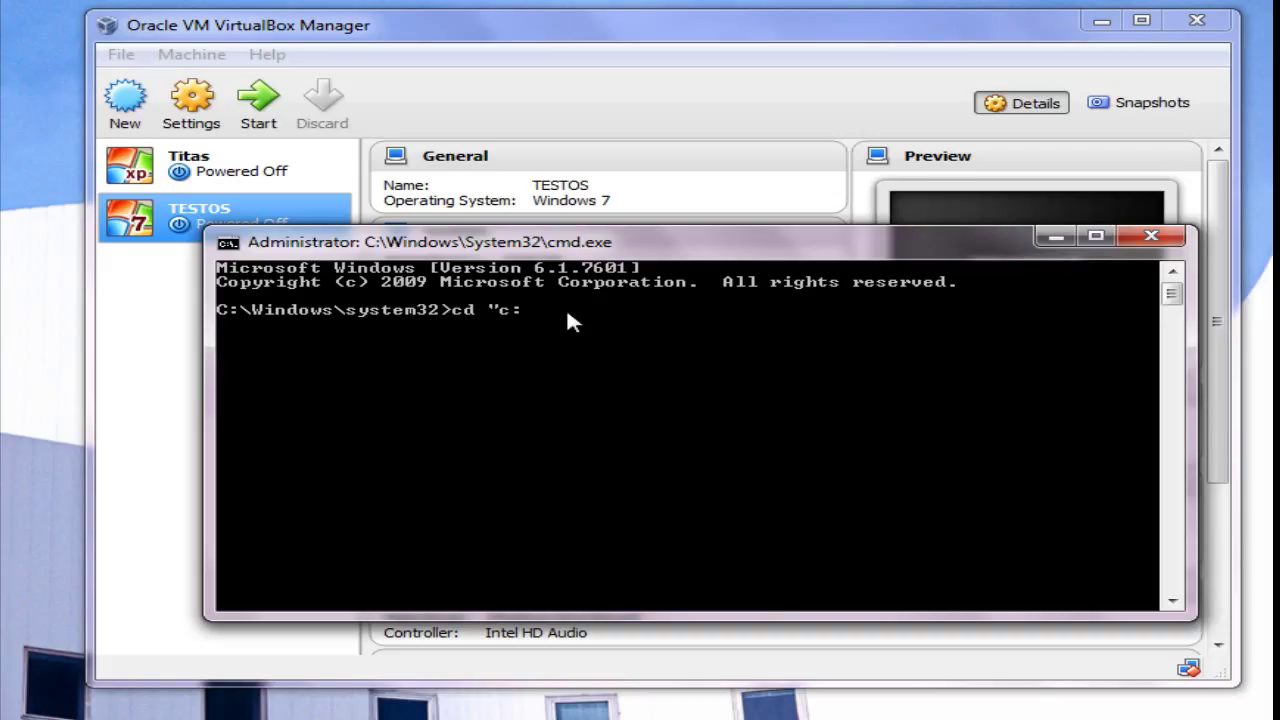
{"action": "key", "text": "BackSpace"}
{"action": "key", "text": "BackSpace"}
{"action": "key", "text": "BackSpace"}
Step: Change the command prompt's working directory to "c:\Program Files\Oracle\VirtualBox"
{"action": "type", "text": "c:\\pr"}
{"action": "key", "text": "Tab"}
{"action": "type", "text": "\\or"}
{"action": "key", "text": "Tab"}
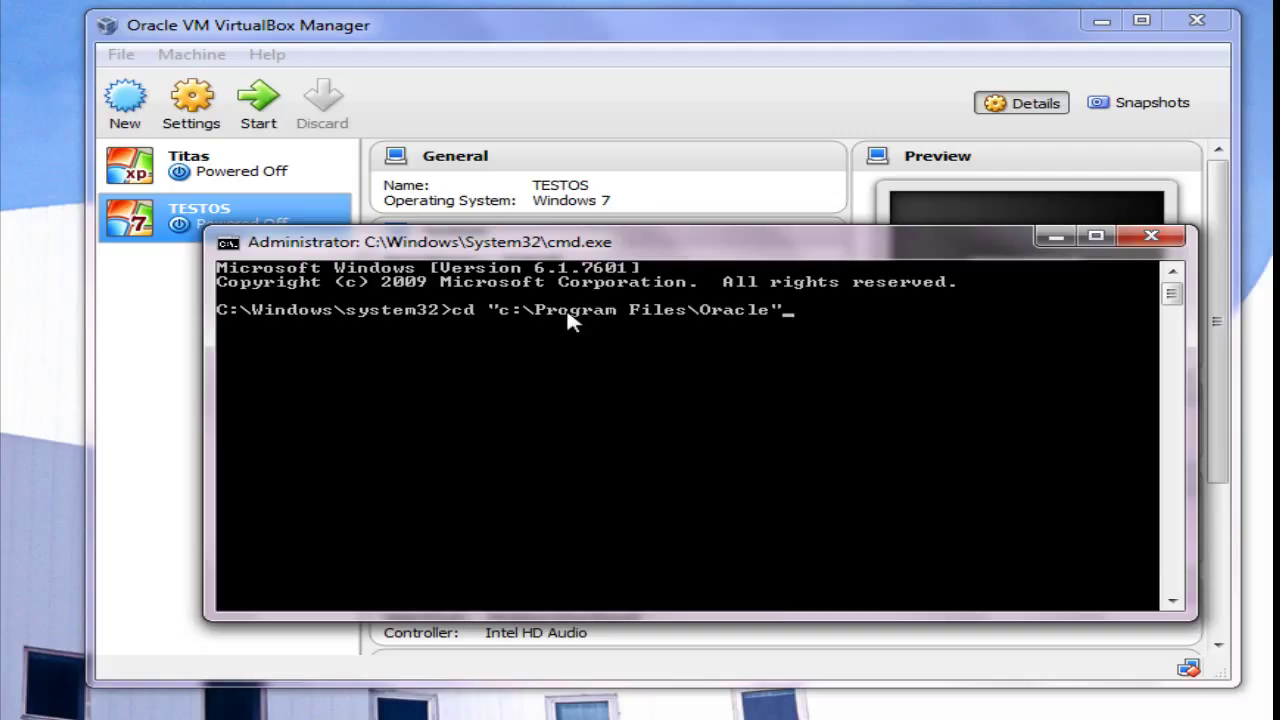
{"action": "type", "text": "\\vi"}
{"action": "key", "text": "Tab"}
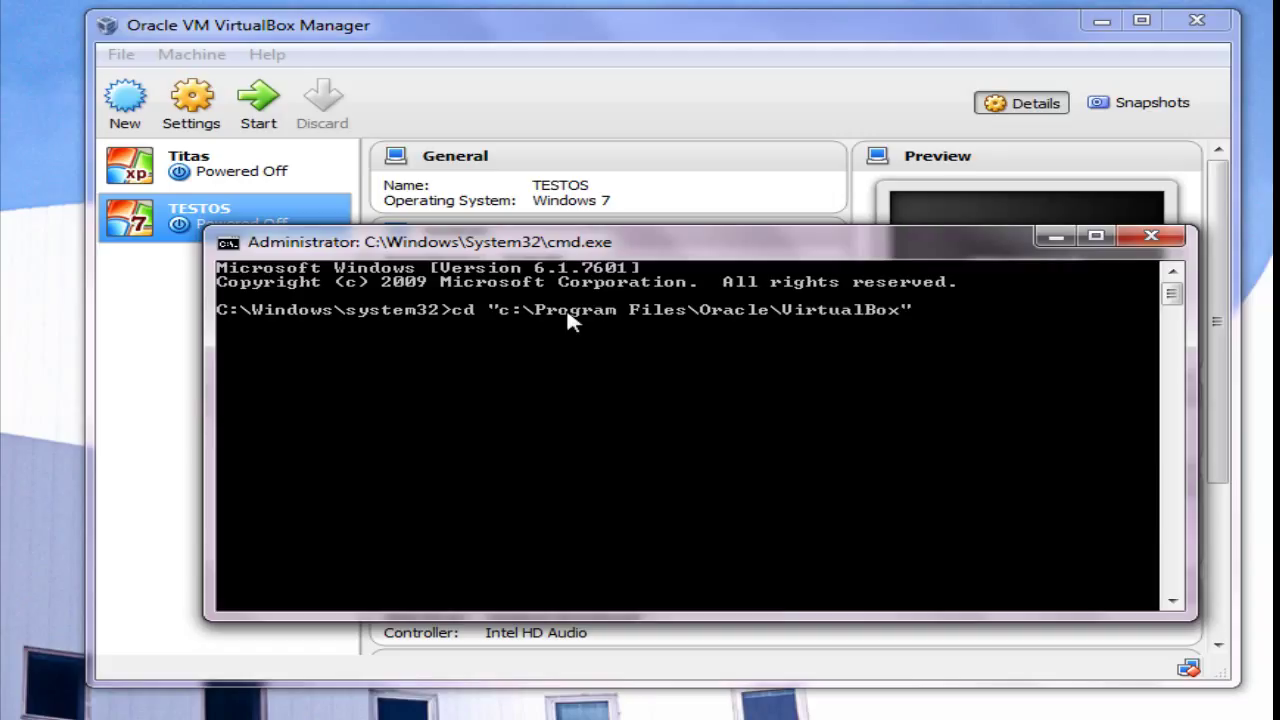
{"action": "key", "text": "Return"}
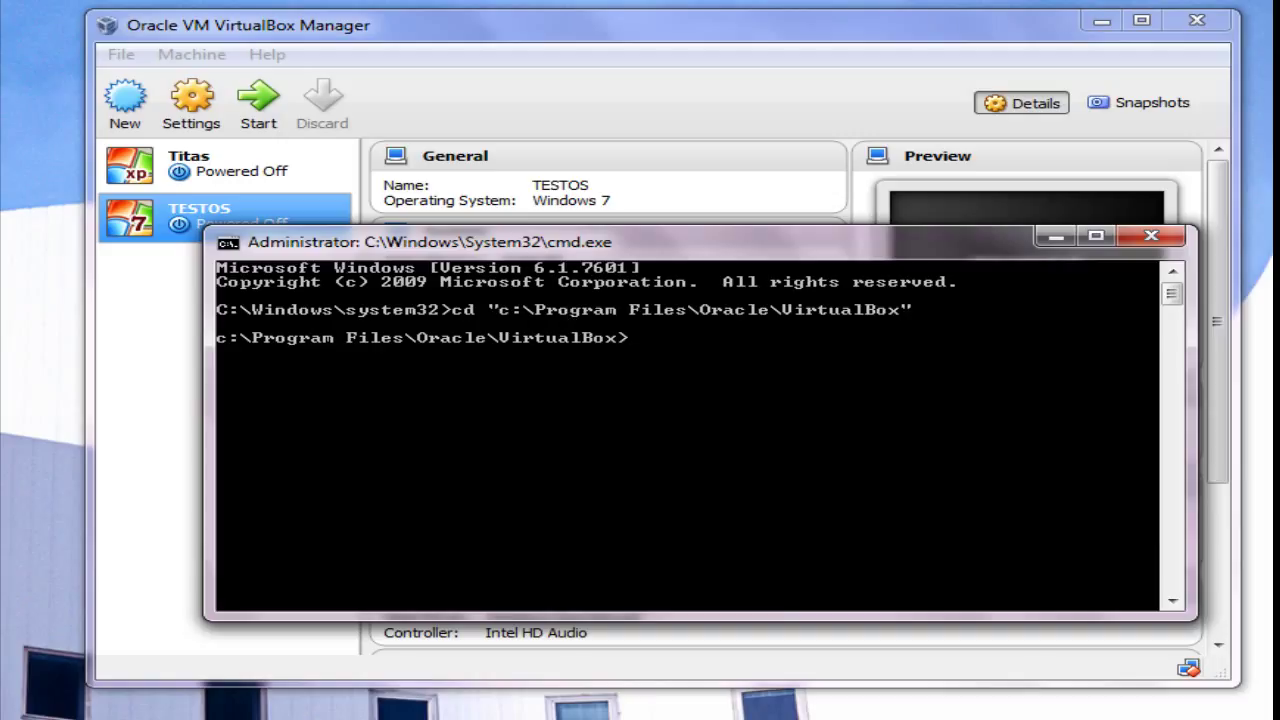
Step: Begin the disk command at the prompt with VboxManage modifyhd and an opening quotation mark, without running it
{"action": "type", "text": "vir"}
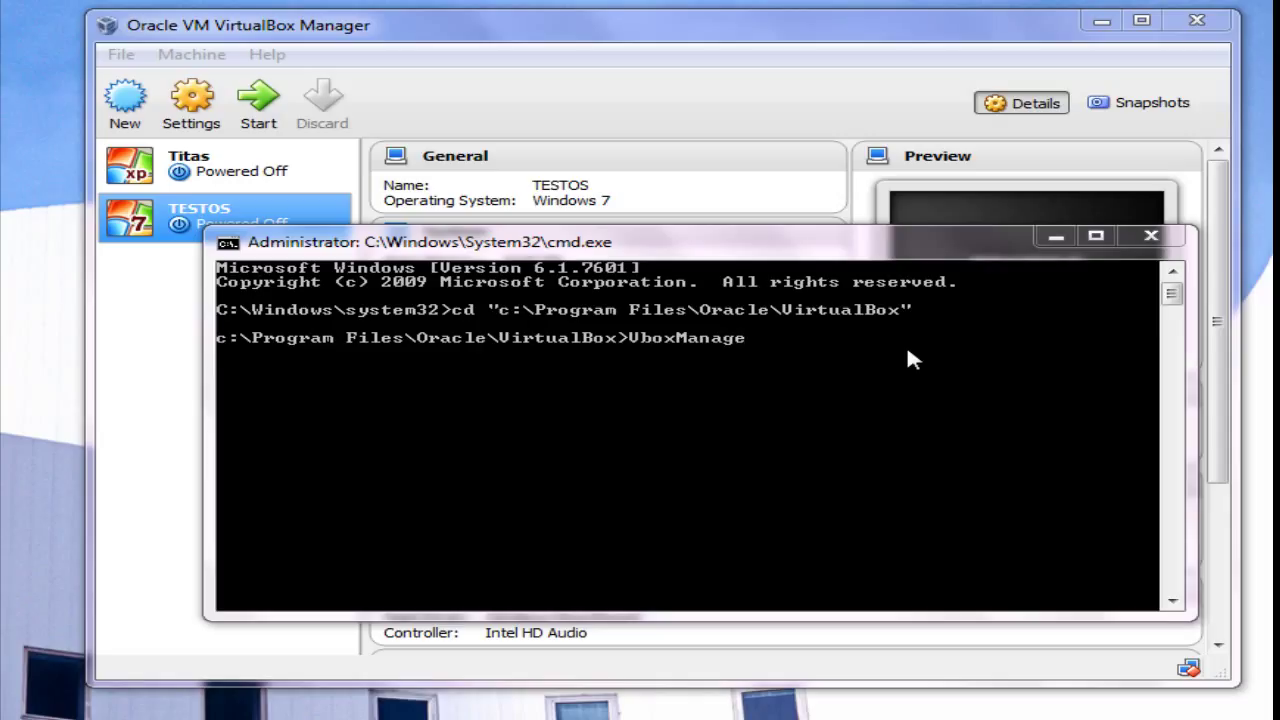
{"action": "left_click", "coordinate": [908, 351]}
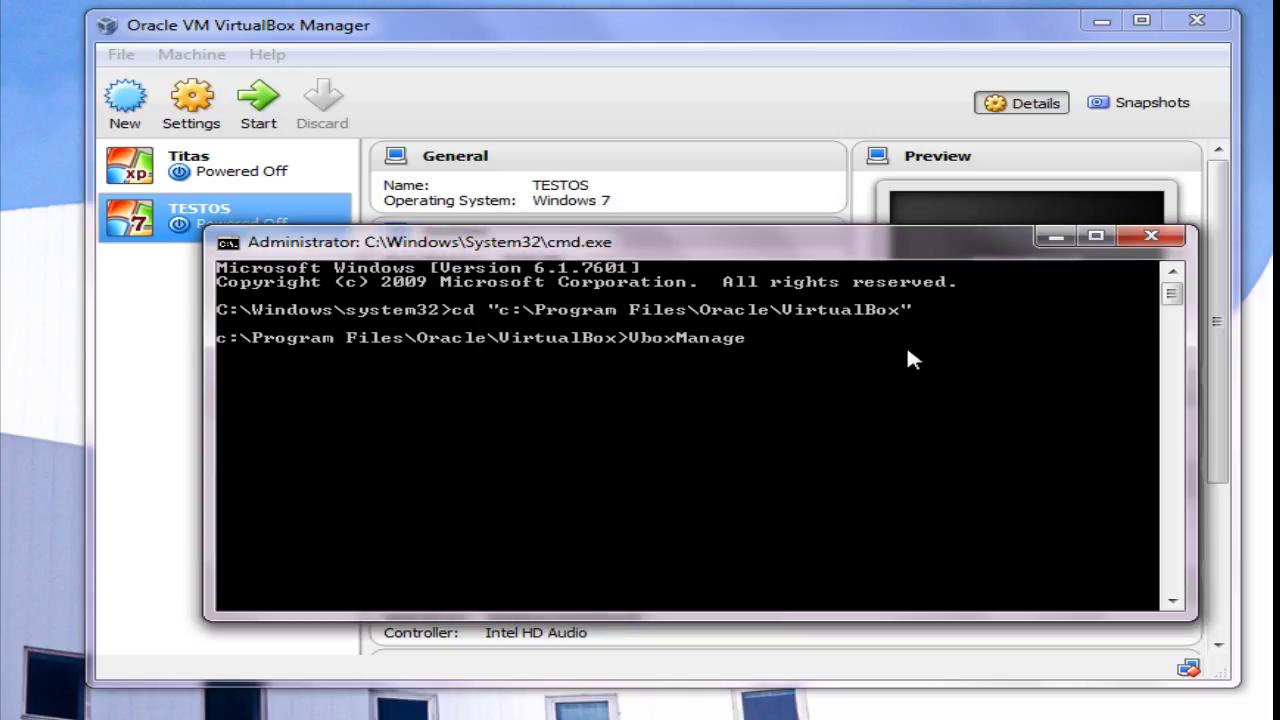
{"action": "type", "text": "modifyhd"}
Step: Copy the file location of TESTOS.vdi from the TESTOS storage settings without changing them, and close VirtualBox Manager
{"action": "left_click", "coordinate": [1052, 238]}
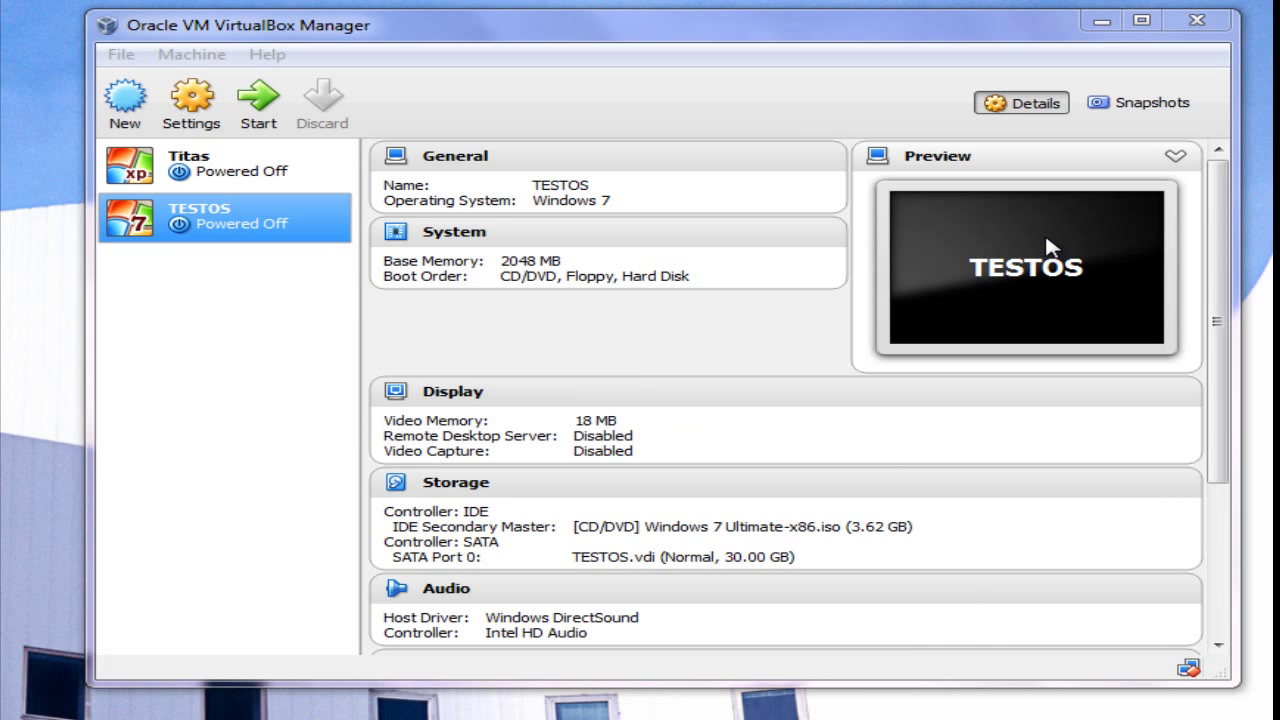
{"action": "left_click", "coordinate": [191, 110]}
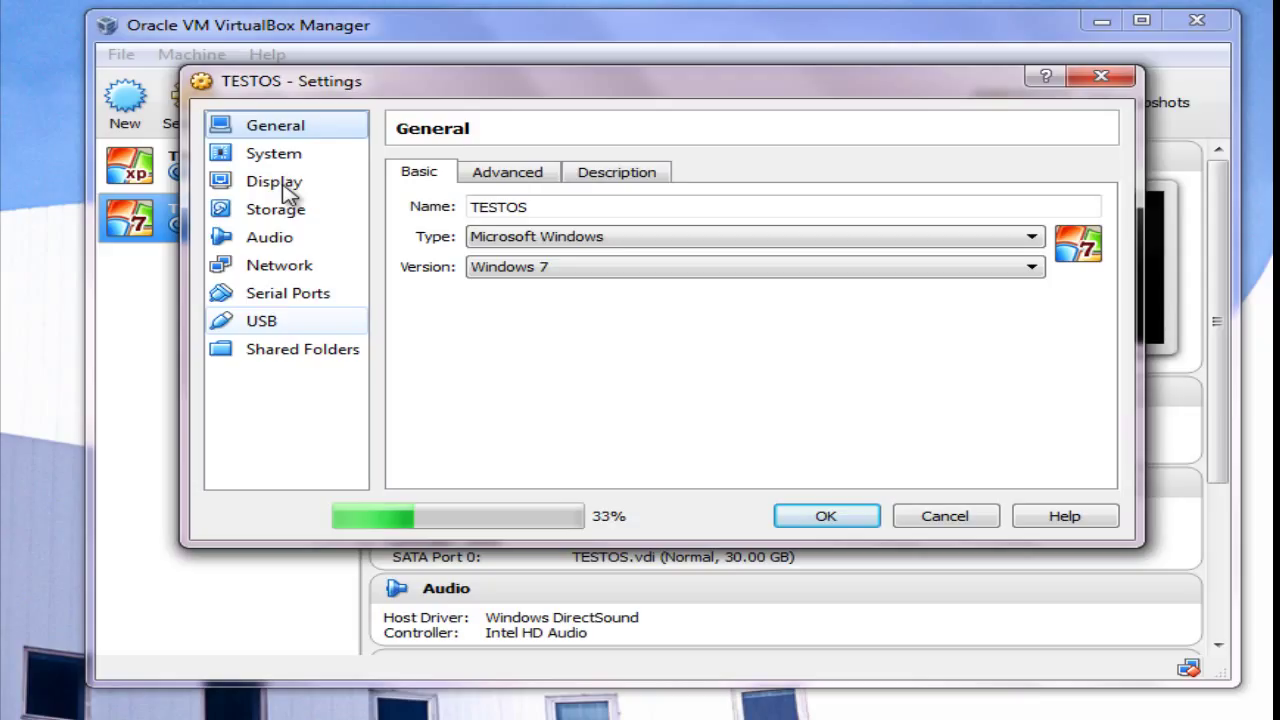
{"action": "left_click", "coordinate": [280, 185]}
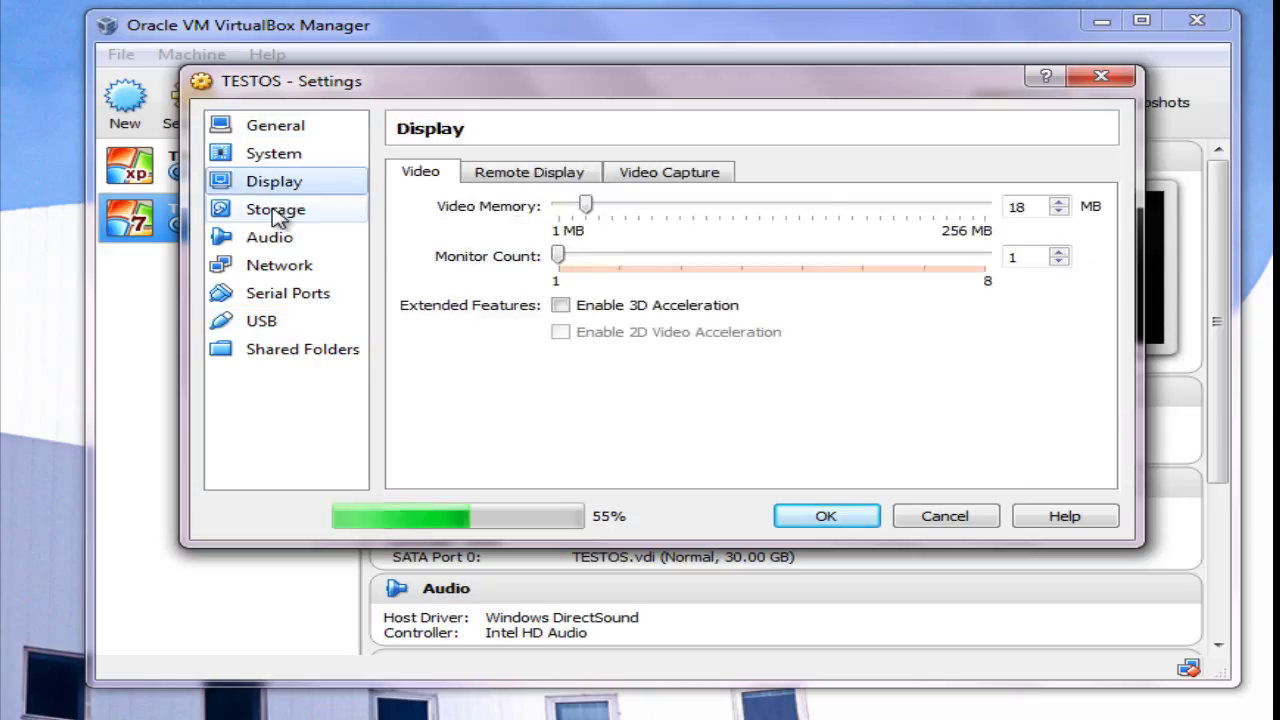
{"action": "left_click", "coordinate": [280, 212]}
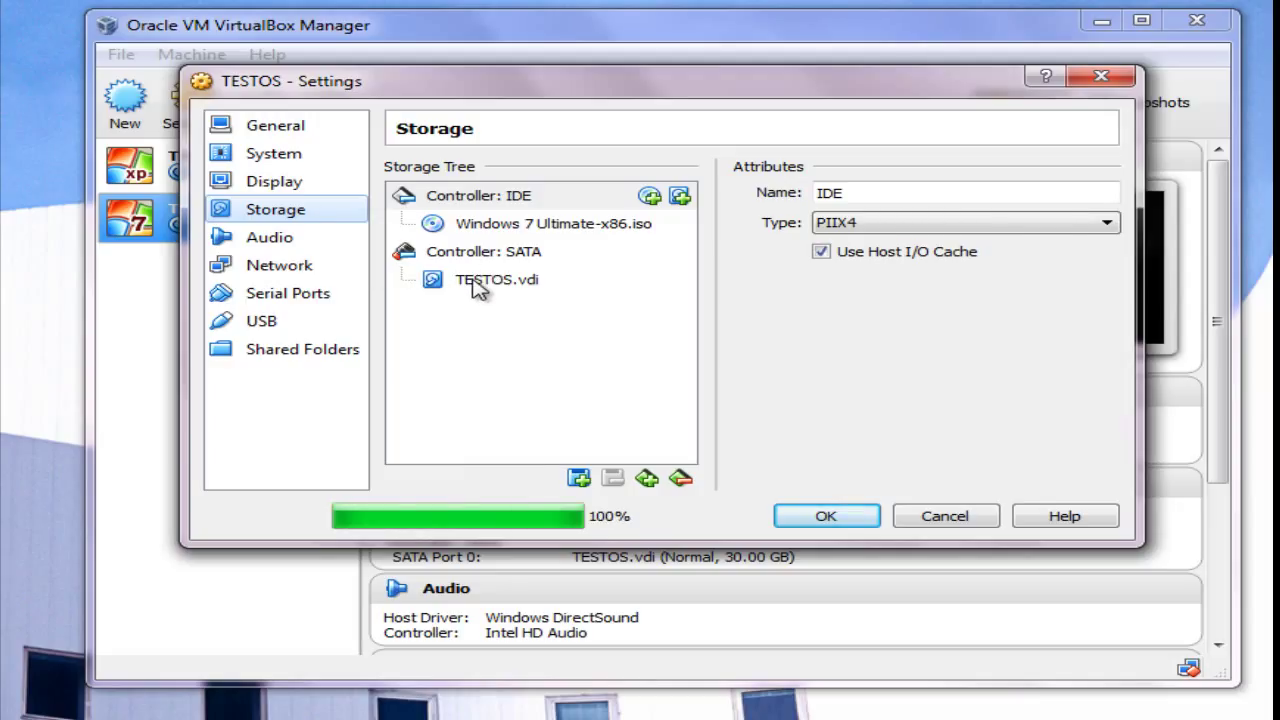
{"action": "left_click", "coordinate": [478, 287]}
{"action": "left_click", "coordinate": [930, 368]}
{"action": "key", "text": "cmd+c"}
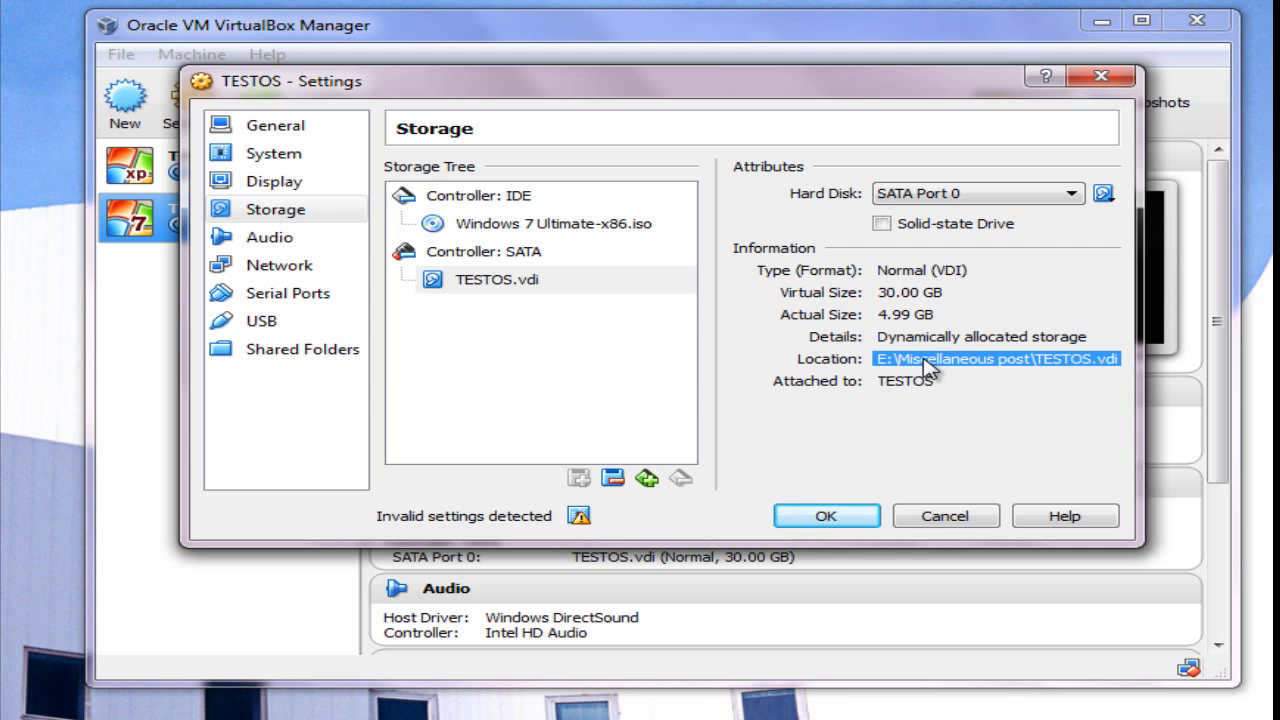
{"action": "right_click", "coordinate": [930, 368]}
{"action": "left_click", "coordinate": [966, 372]}
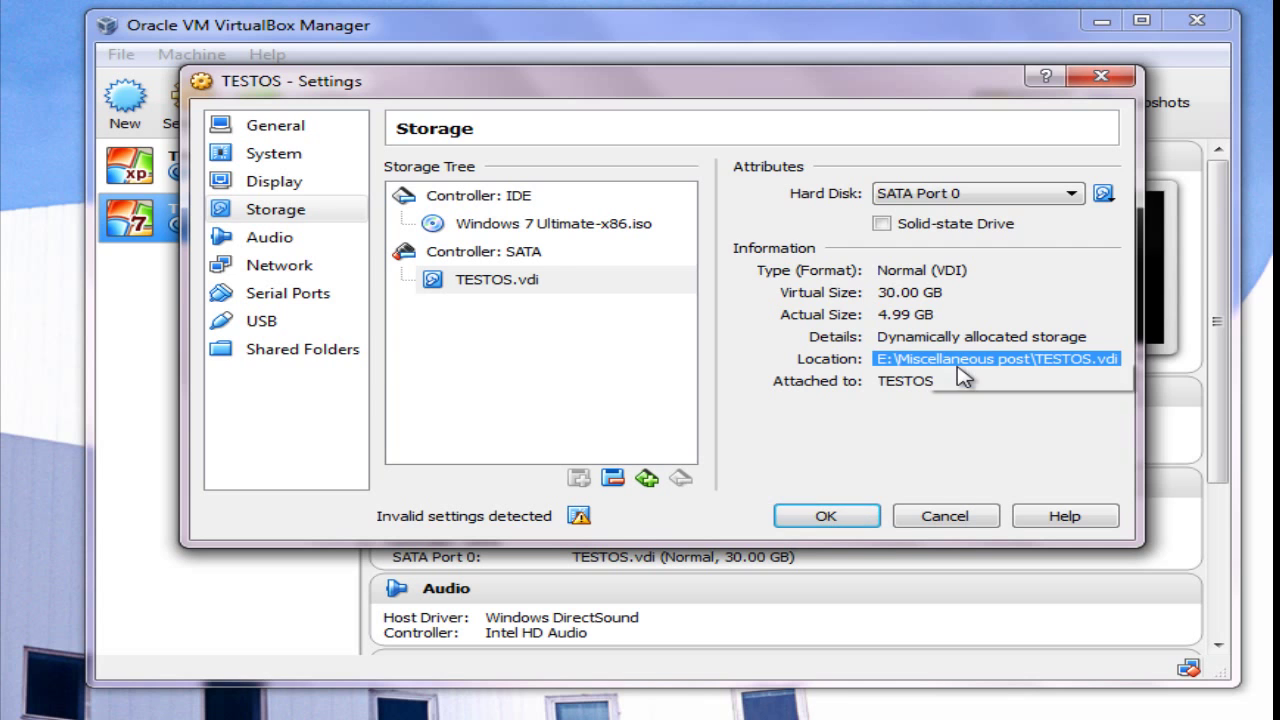
{"action": "left_click", "coordinate": [942, 520]}
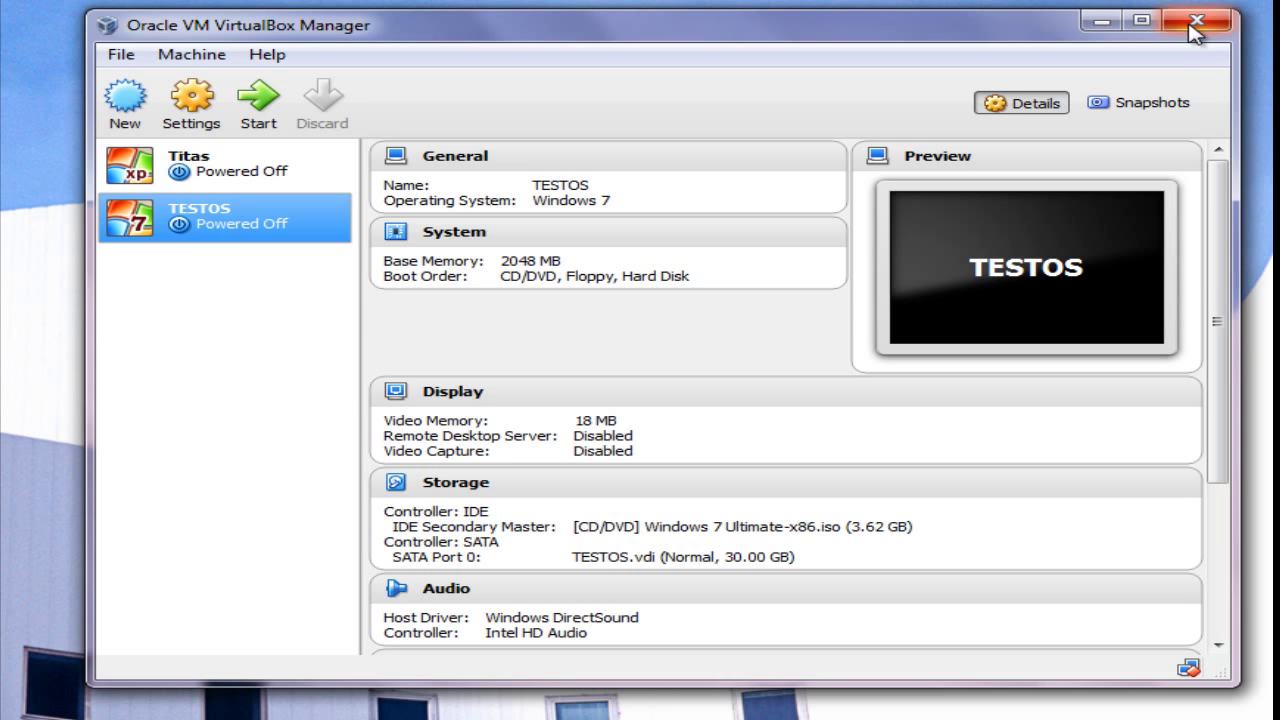
{"action": "left_click", "coordinate": [1195, 24]}
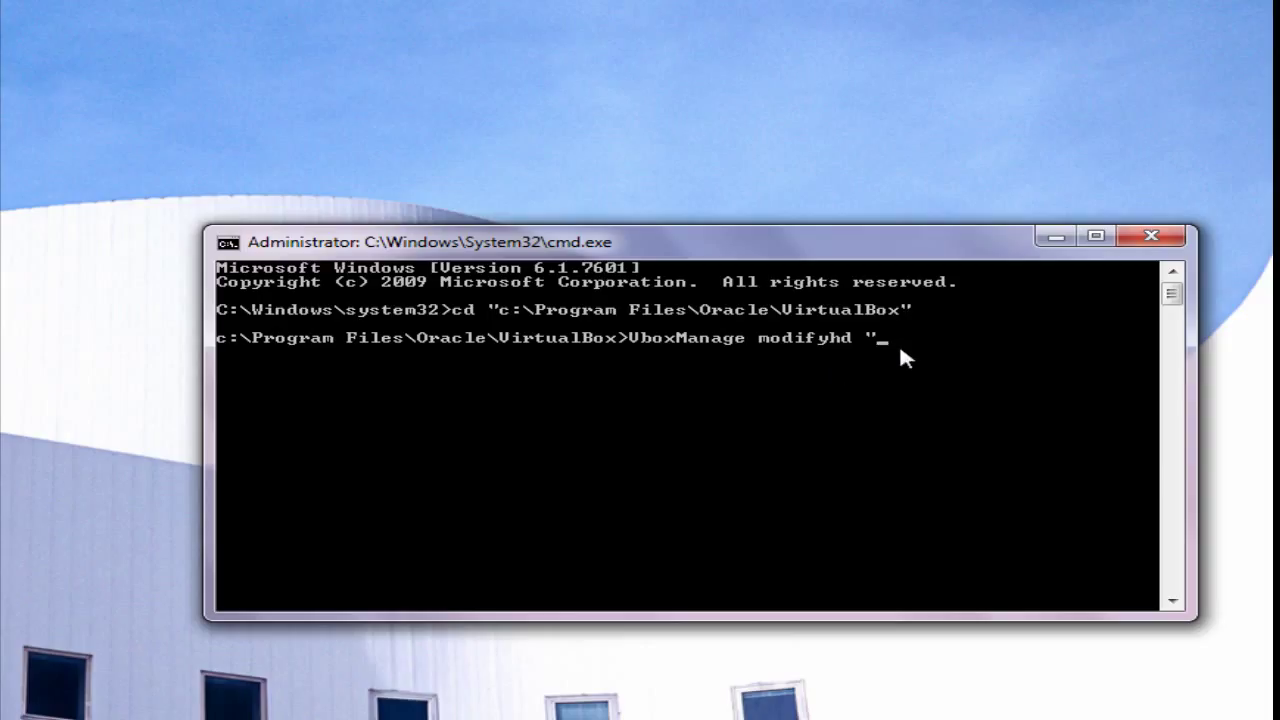
Step: Paste the copied disk path into the modifyhd command in the command prompt, close the quotation and add "--" for an option
{"action": "right_click", "coordinate": [888, 336]}
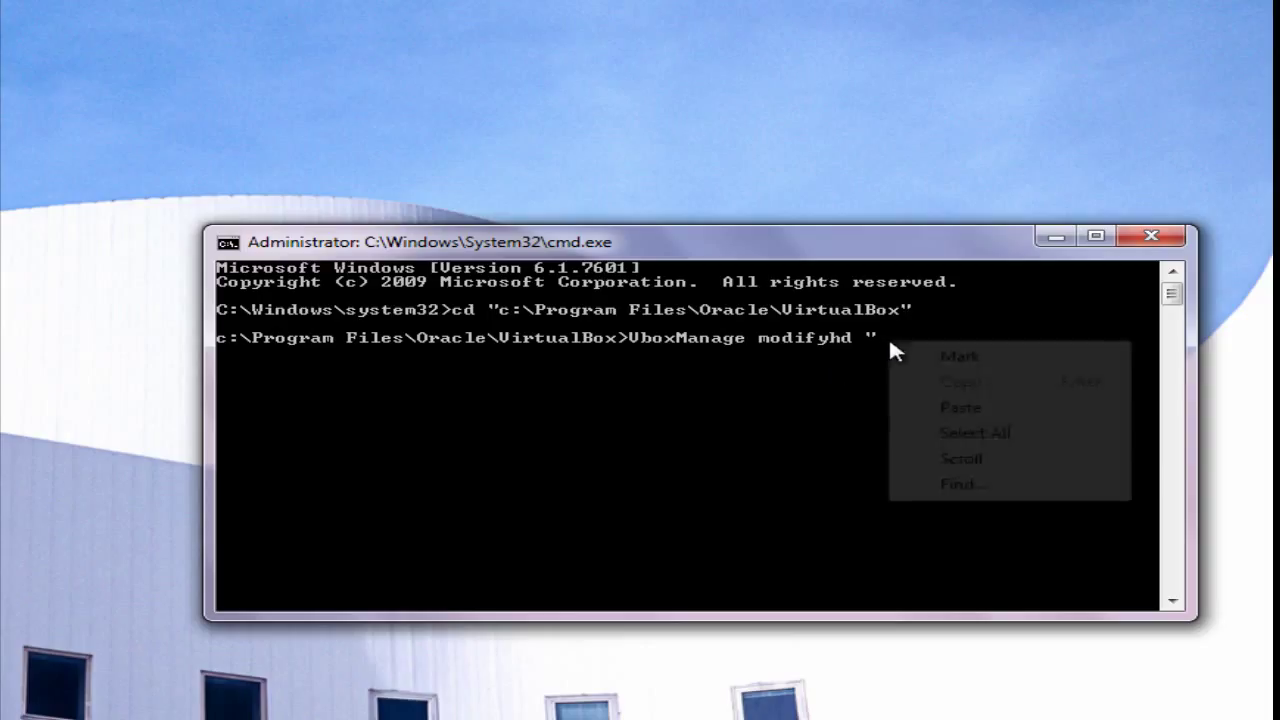
{"action": "left_click", "coordinate": [936, 406]}
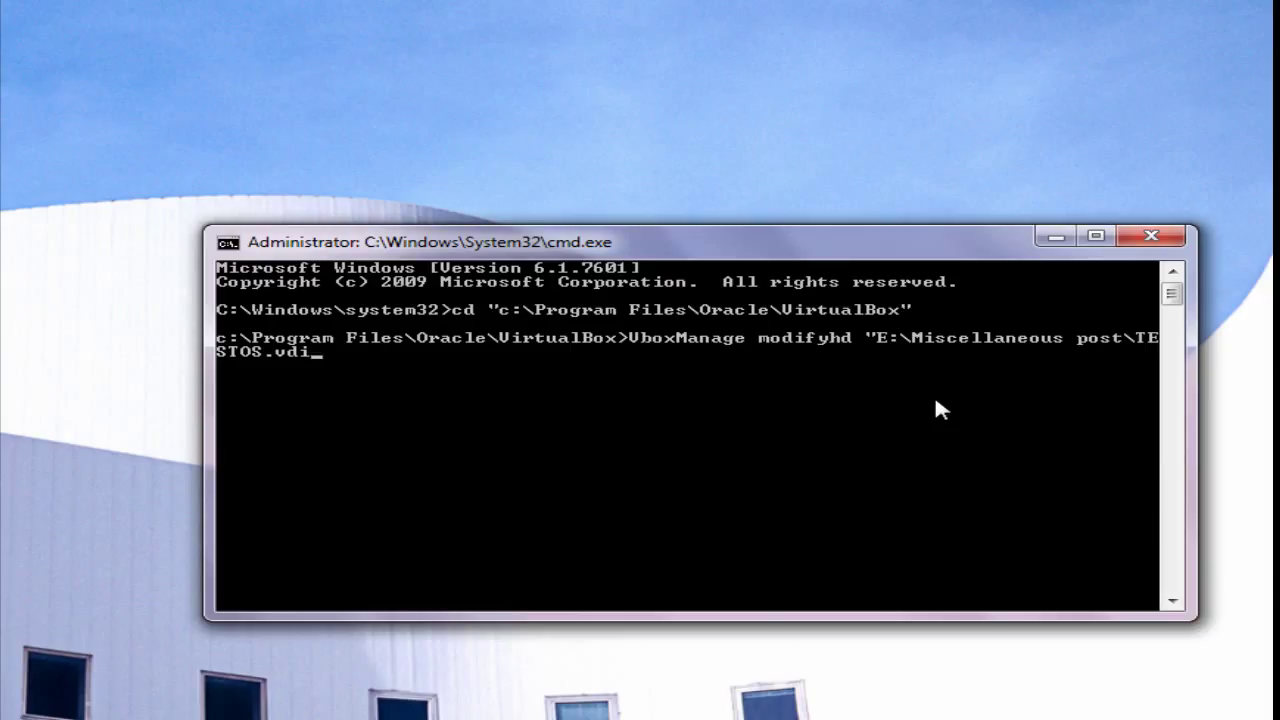
{"action": "type", "text": "\""}
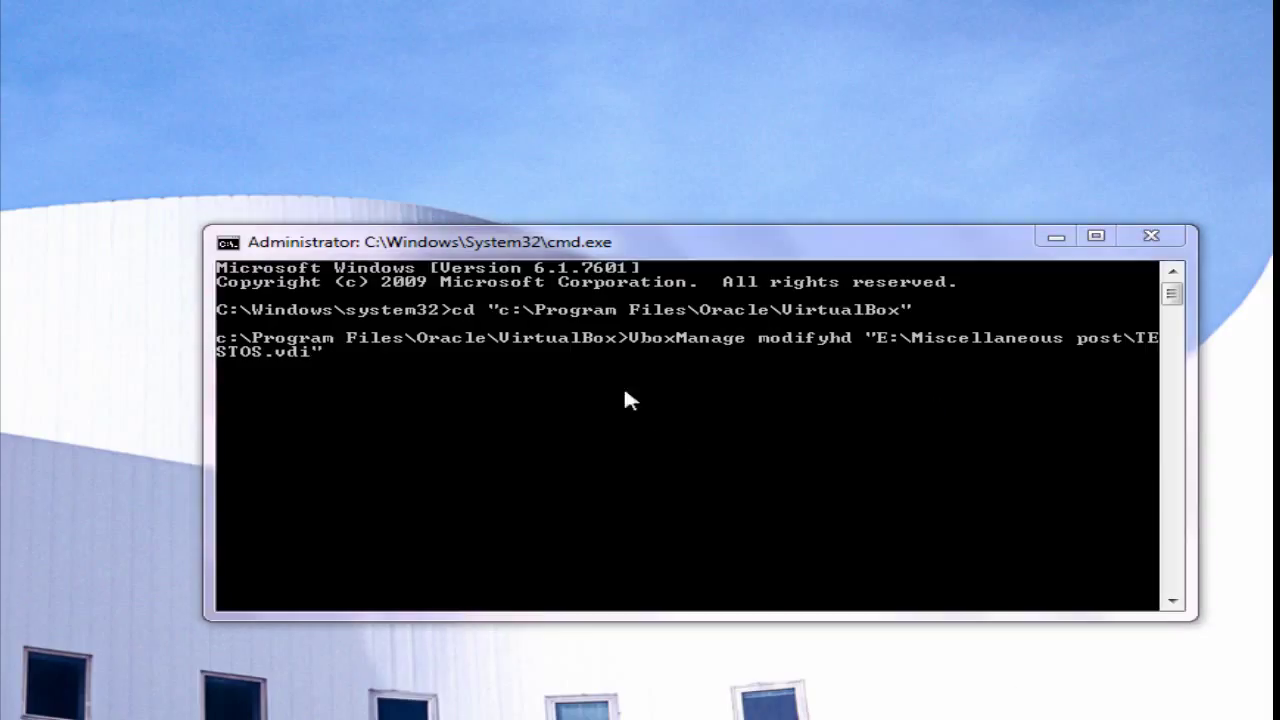
{"action": "left_click", "coordinate": [574, 392]}
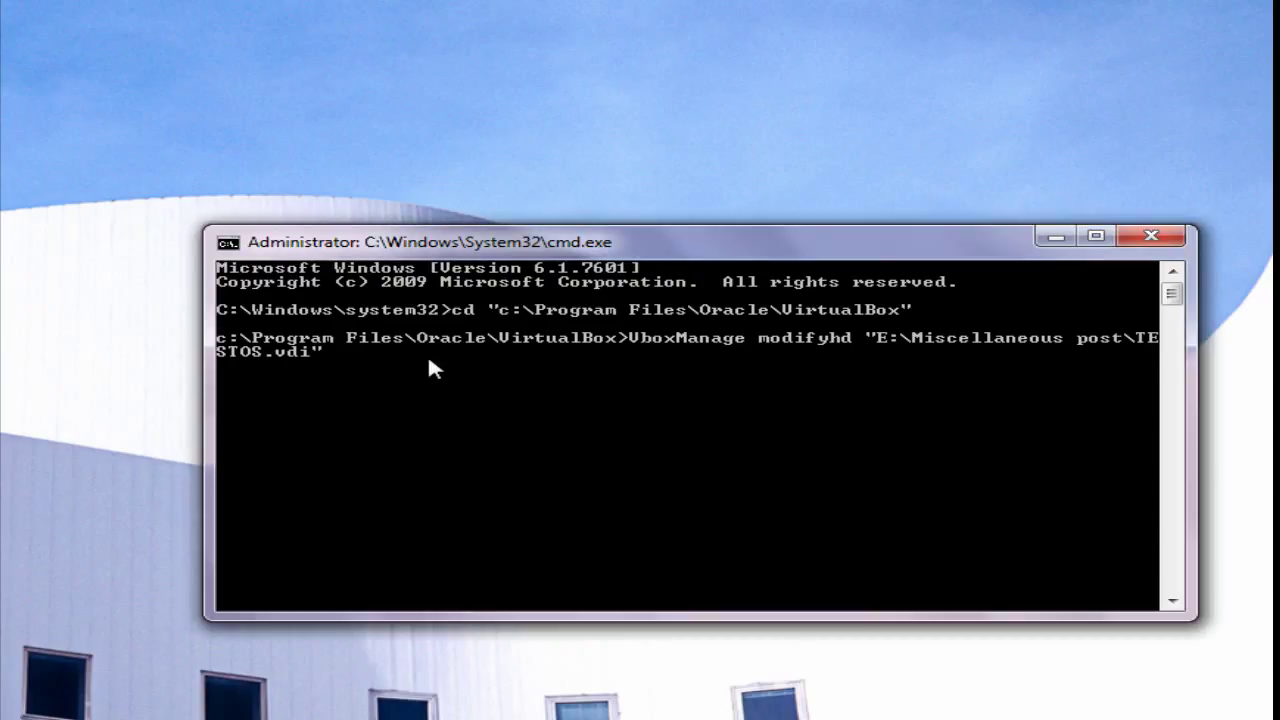
{"action": "type", "text": "--"}
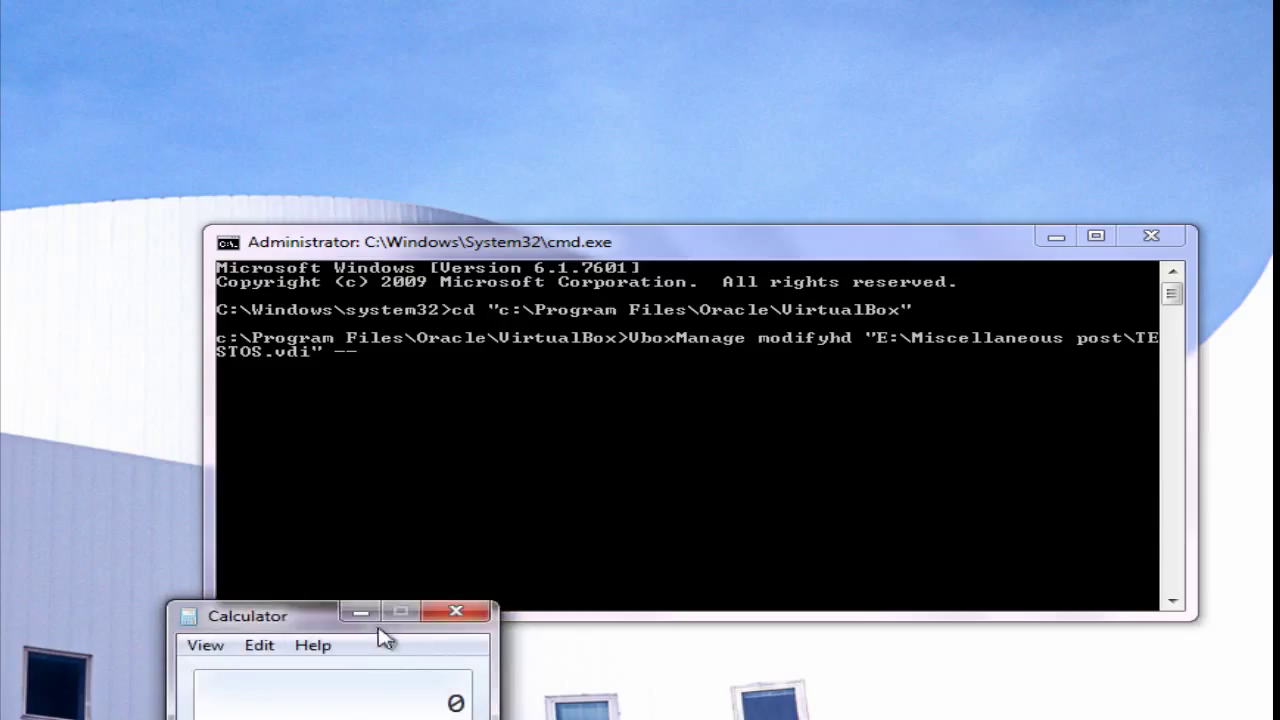
Step: Calculate 35 * 1024 in Calculator to convert the new disk size to megabytes, and minimize Calculator
{"action": "left_click_drag", "start_coordinate": [280, 617], "coordinate": [165, 325]}
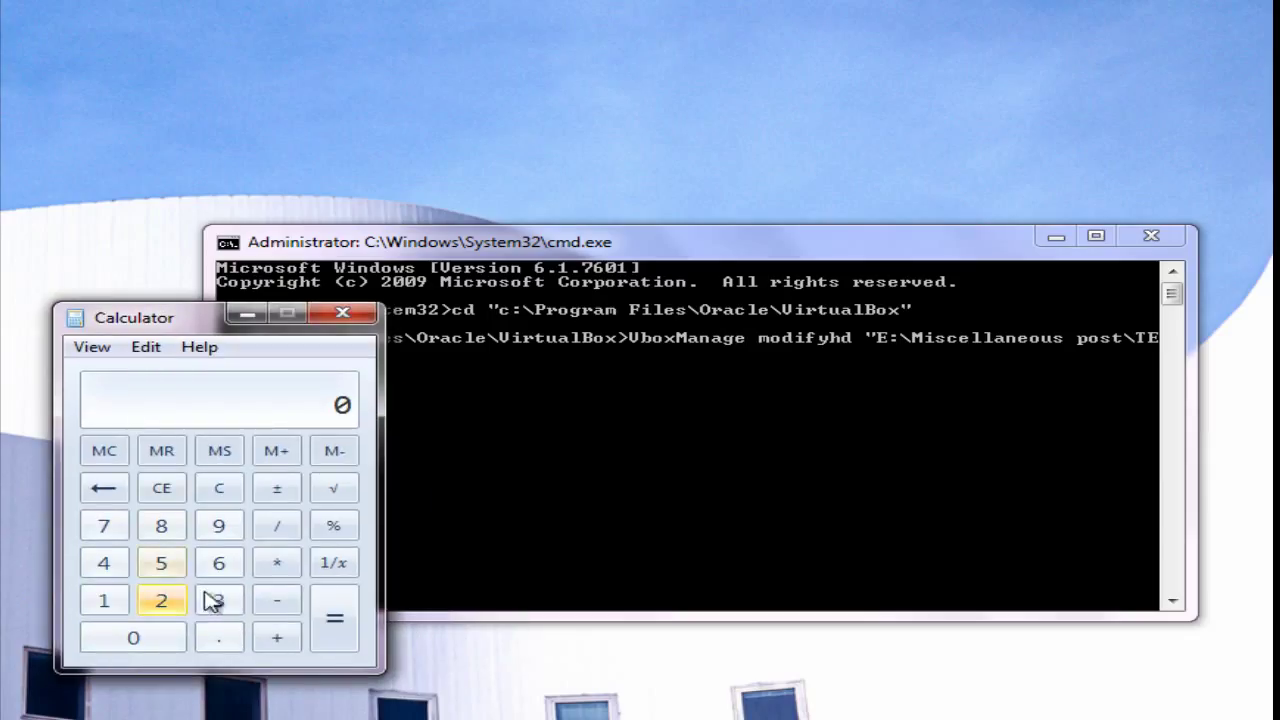
{"action": "left_click", "coordinate": [212, 598]}
{"action": "left_click", "coordinate": [176, 565]}
{"action": "left_click", "coordinate": [280, 571]}
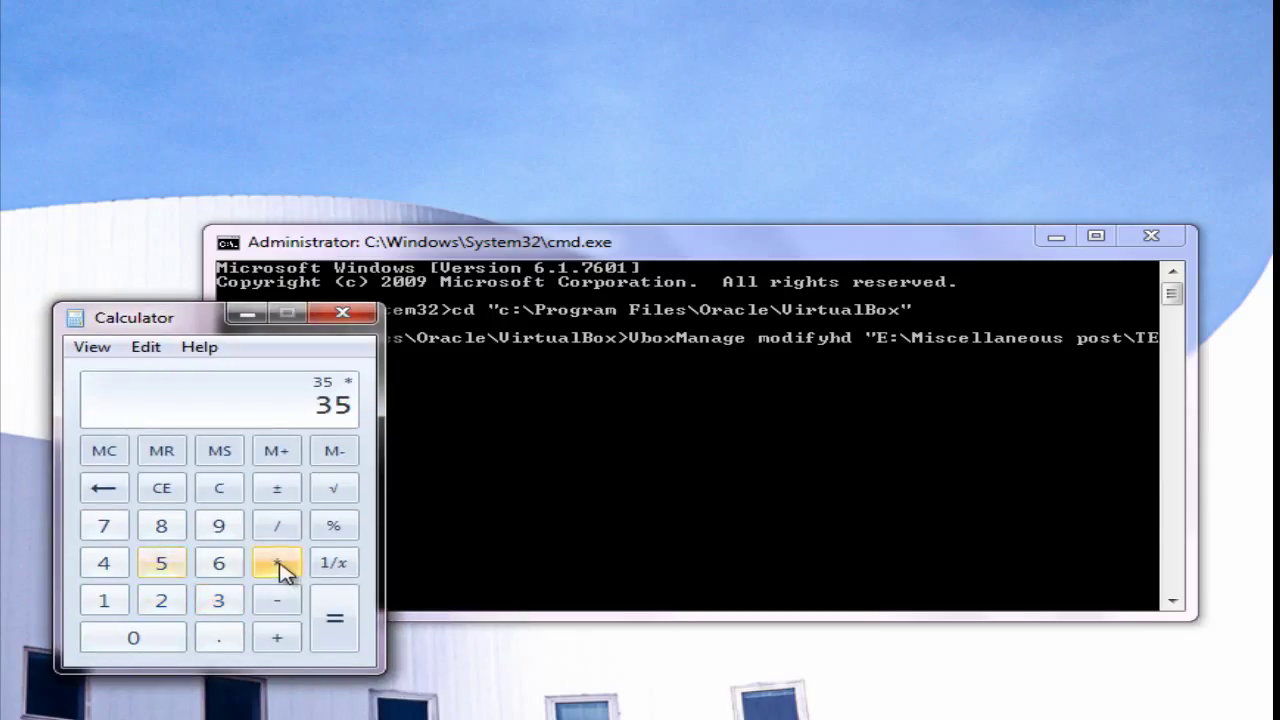
{"action": "left_click", "coordinate": [112, 599]}
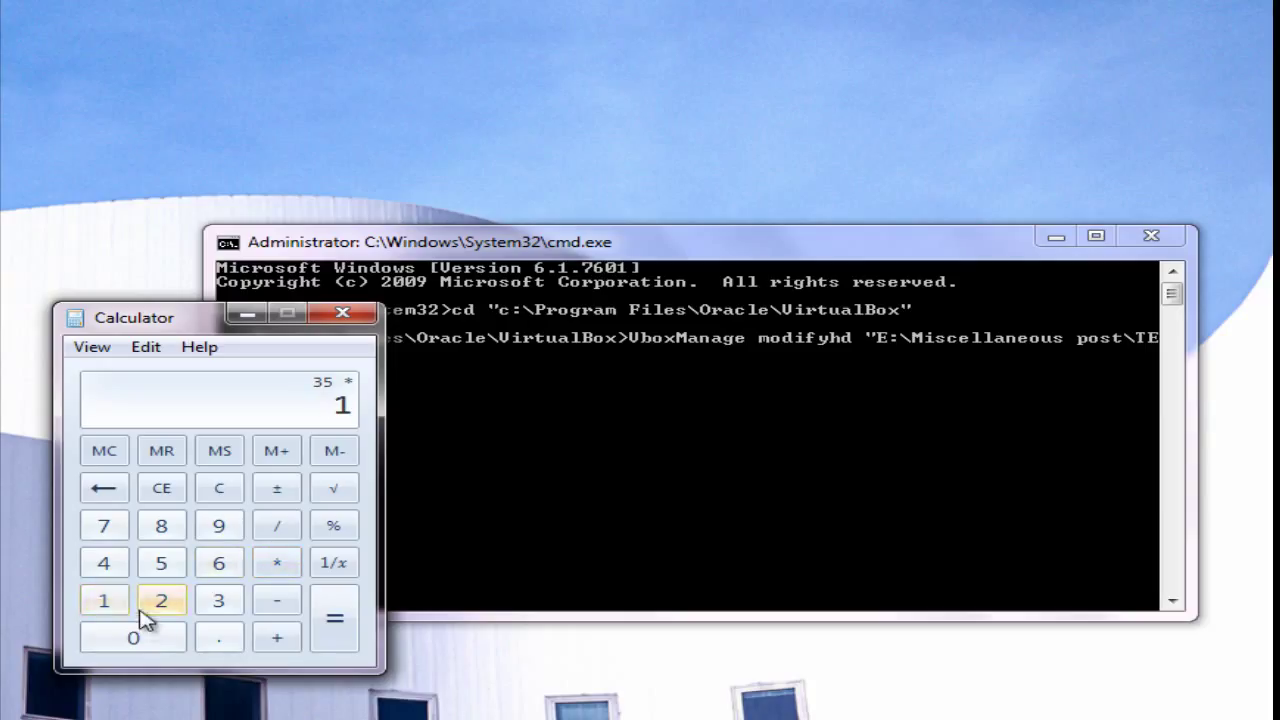
{"action": "left_click", "coordinate": [142, 638]}
{"action": "left_click", "coordinate": [160, 600]}
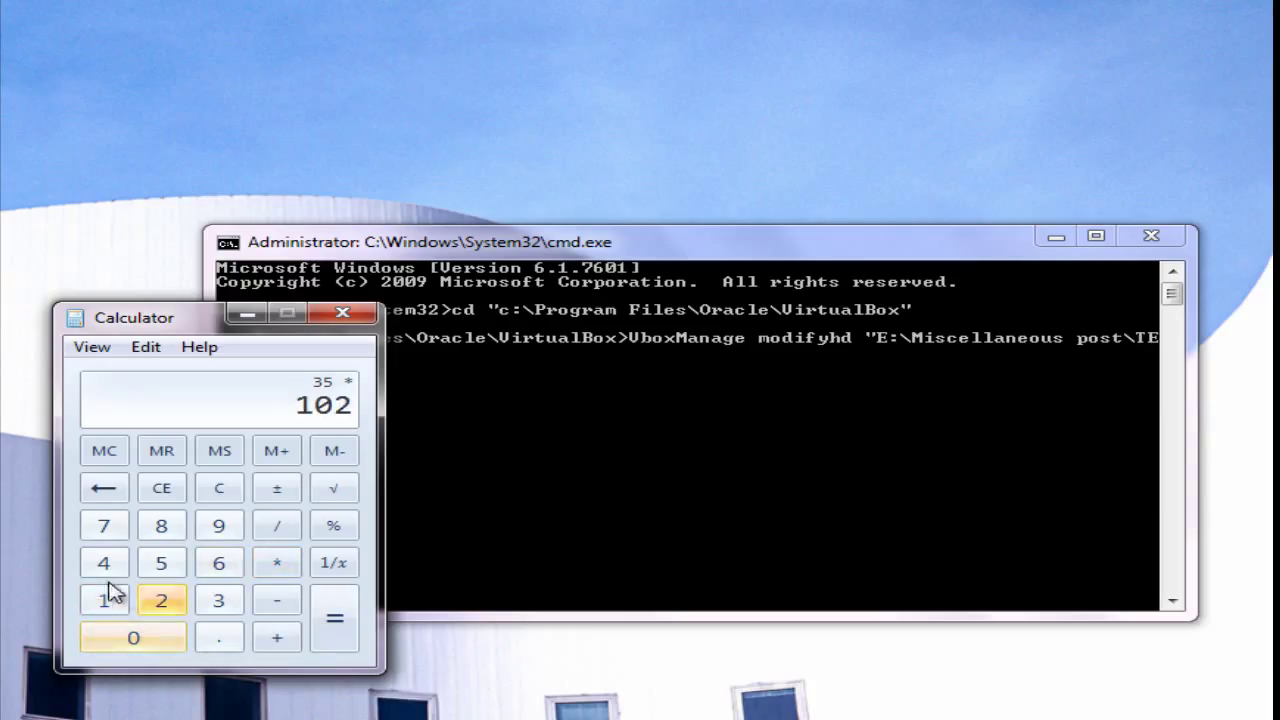
{"action": "left_click", "coordinate": [104, 563]}
{"action": "left_click", "coordinate": [320, 642]}
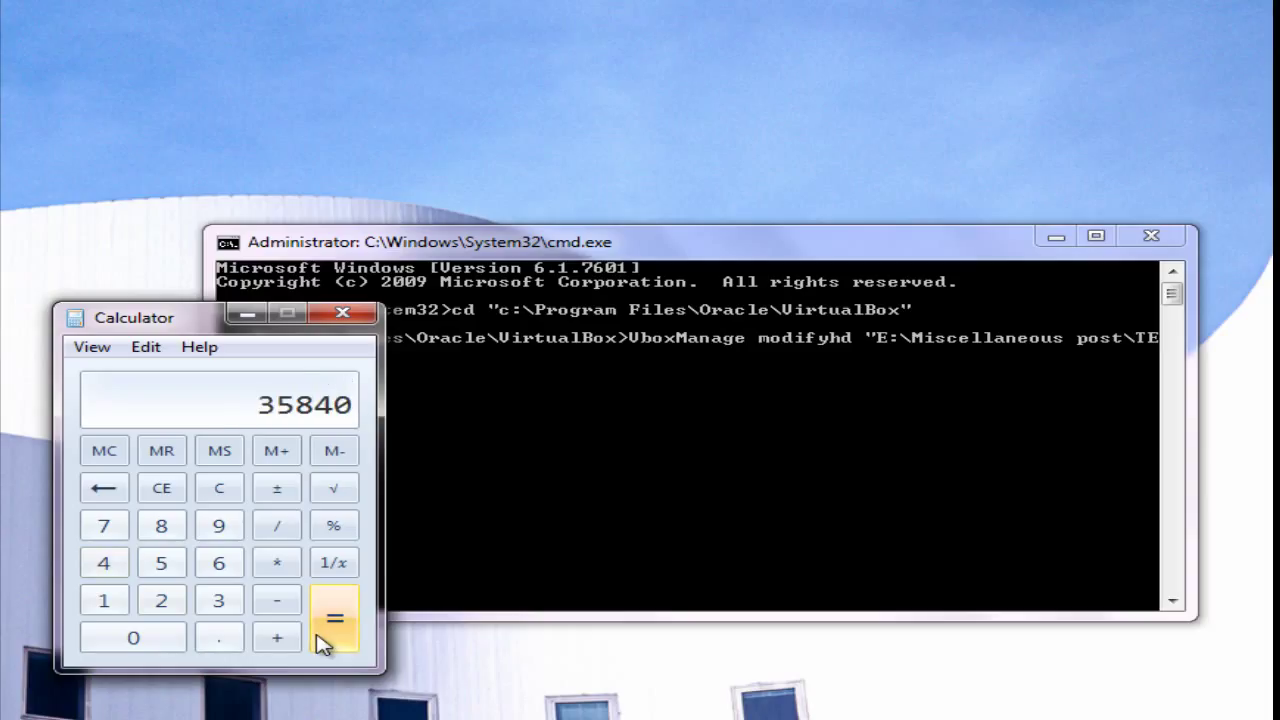
{"action": "left_click", "coordinate": [247, 314]}
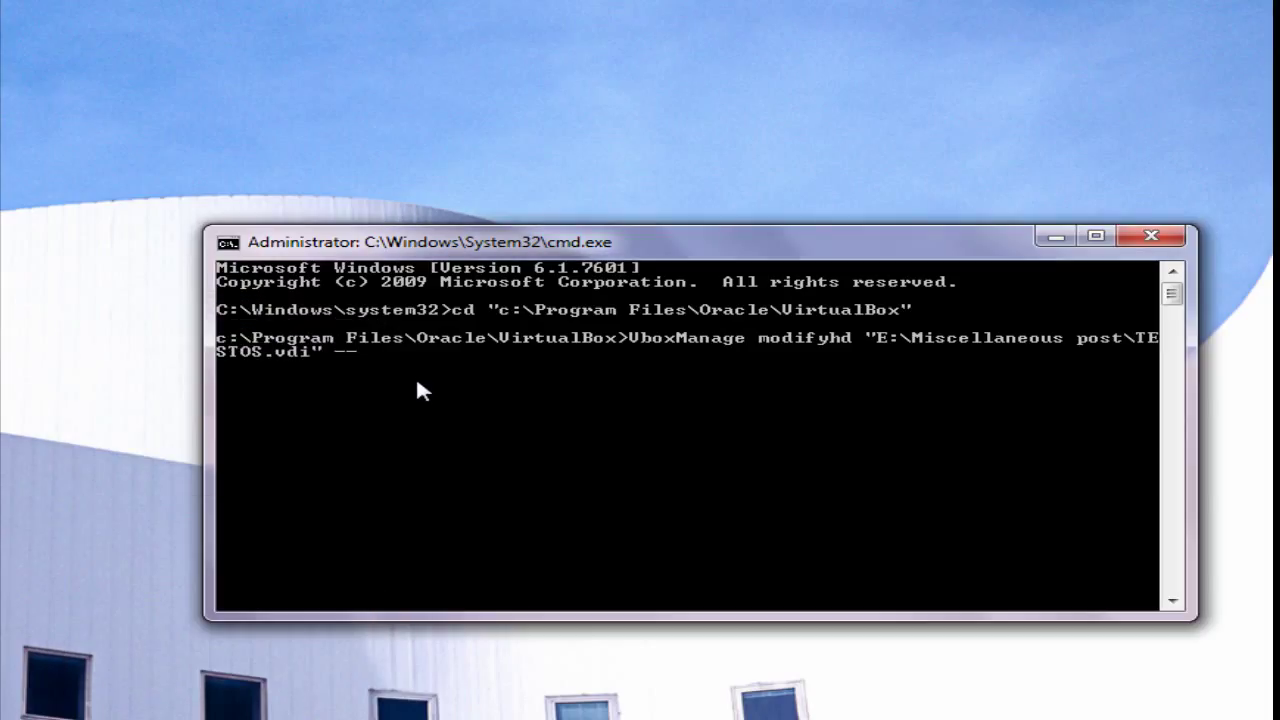
Step: Complete the modifyhd command with --resize 35840 and run it on TESTOS.vdi
{"action": "type", "text": "3"}
{"action": "key", "text": "Left"}
{"action": "key", "text": "Left"}
{"action": "key", "text": "Left"}
{"action": "key", "text": "Left"}
{"action": "key", "text": "Left"}
{"action": "type", "text": "resize"}
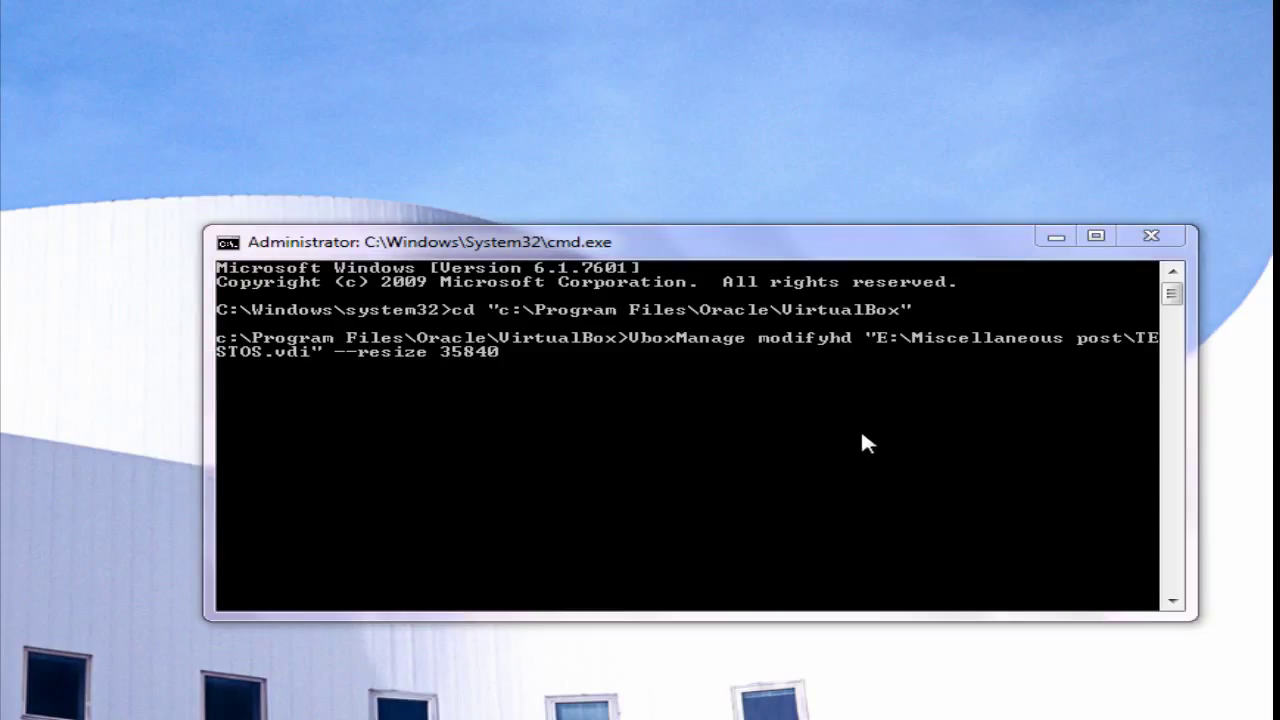
{"action": "left_click", "coordinate": [862, 436]}
{"action": "key", "text": "Return"}
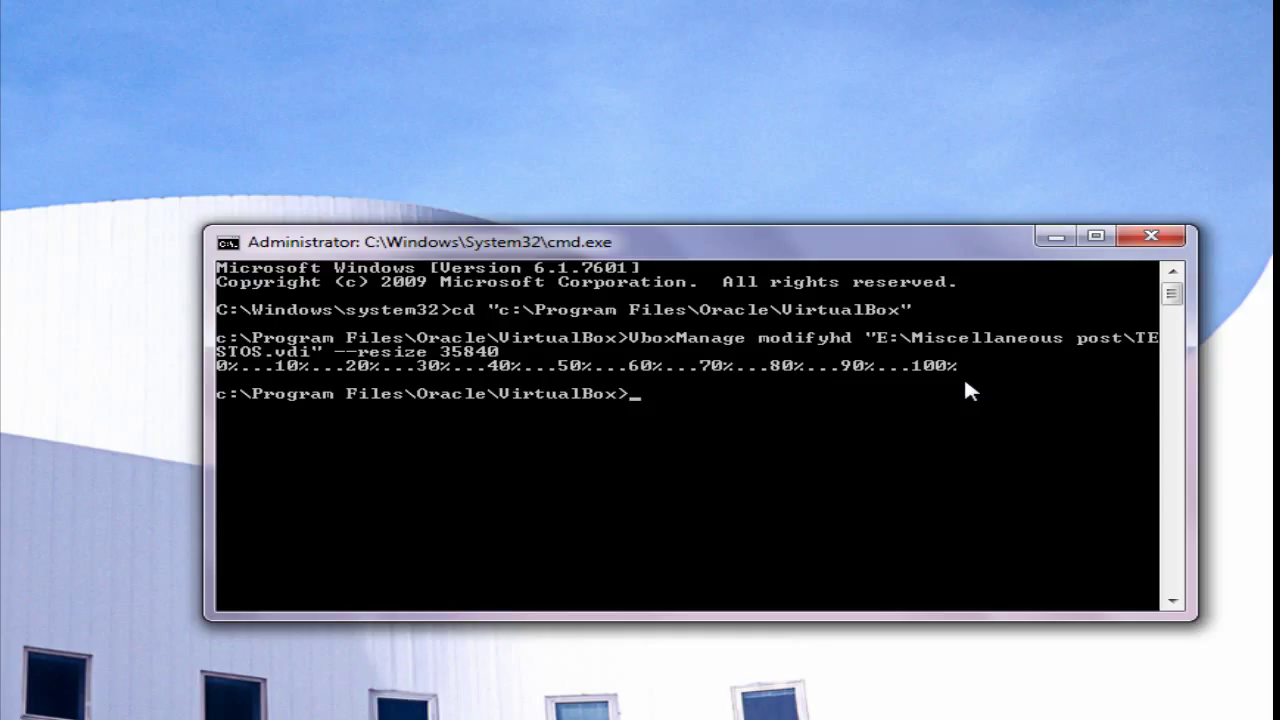
Step: Exit the command prompt and start the TESTOS virtual machine from VirtualBox Manager
{"action": "type", "text": "exit"}
{"action": "key", "text": "Return"}
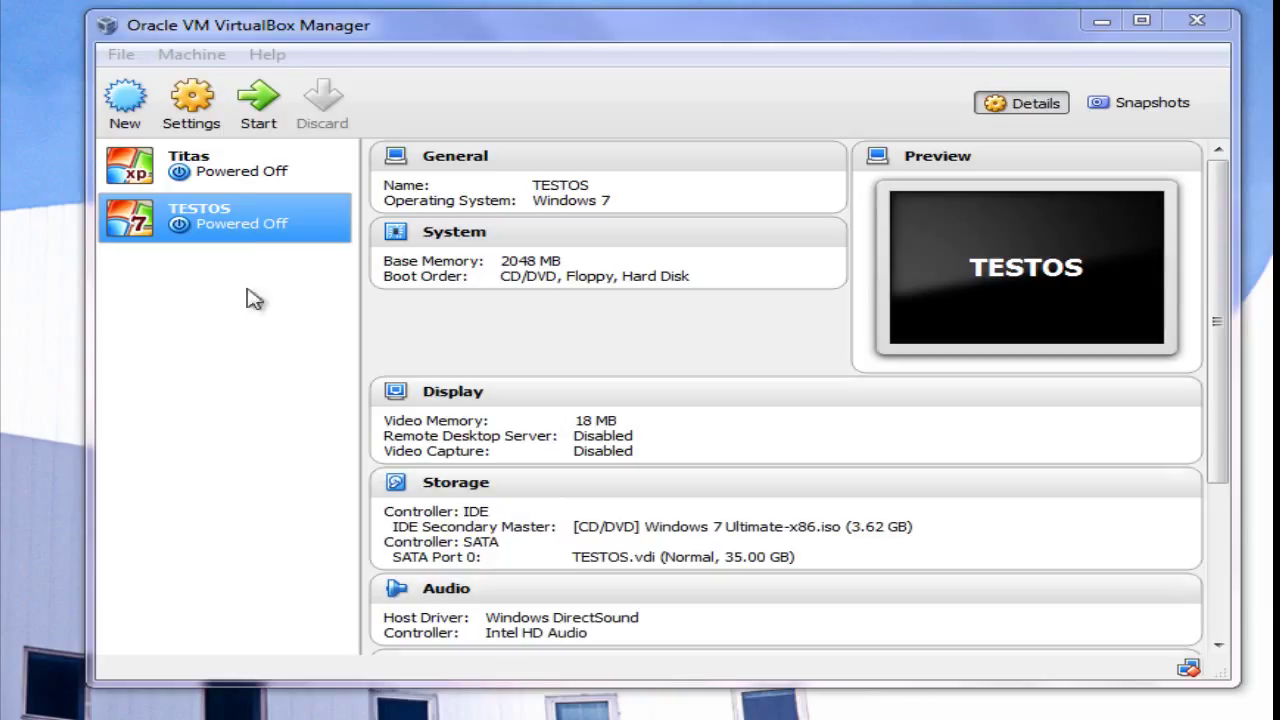
{"action": "left_click", "coordinate": [258, 100]}
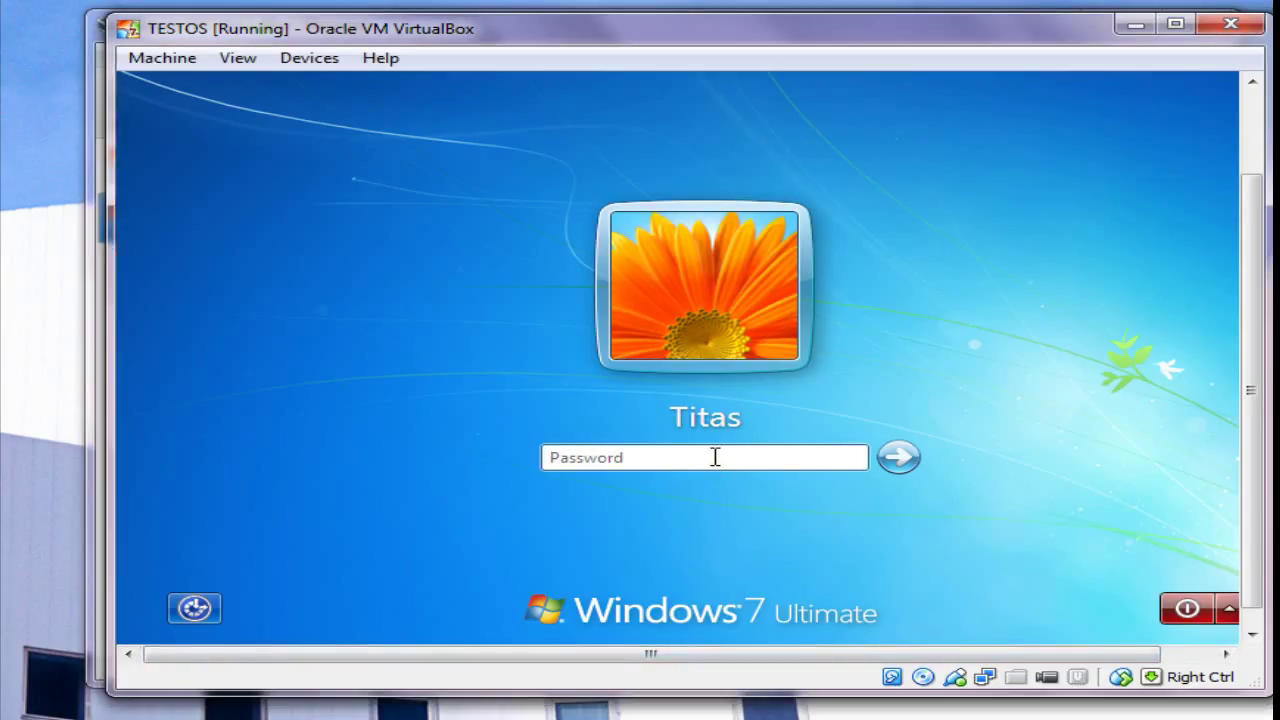
Step: Log in to the Windows 7 guest by entering the account password
{"action": "left_click", "coordinate": [715, 457]}
{"action": "type", "text": "******"}
{"action": "key", "text": "Return"}
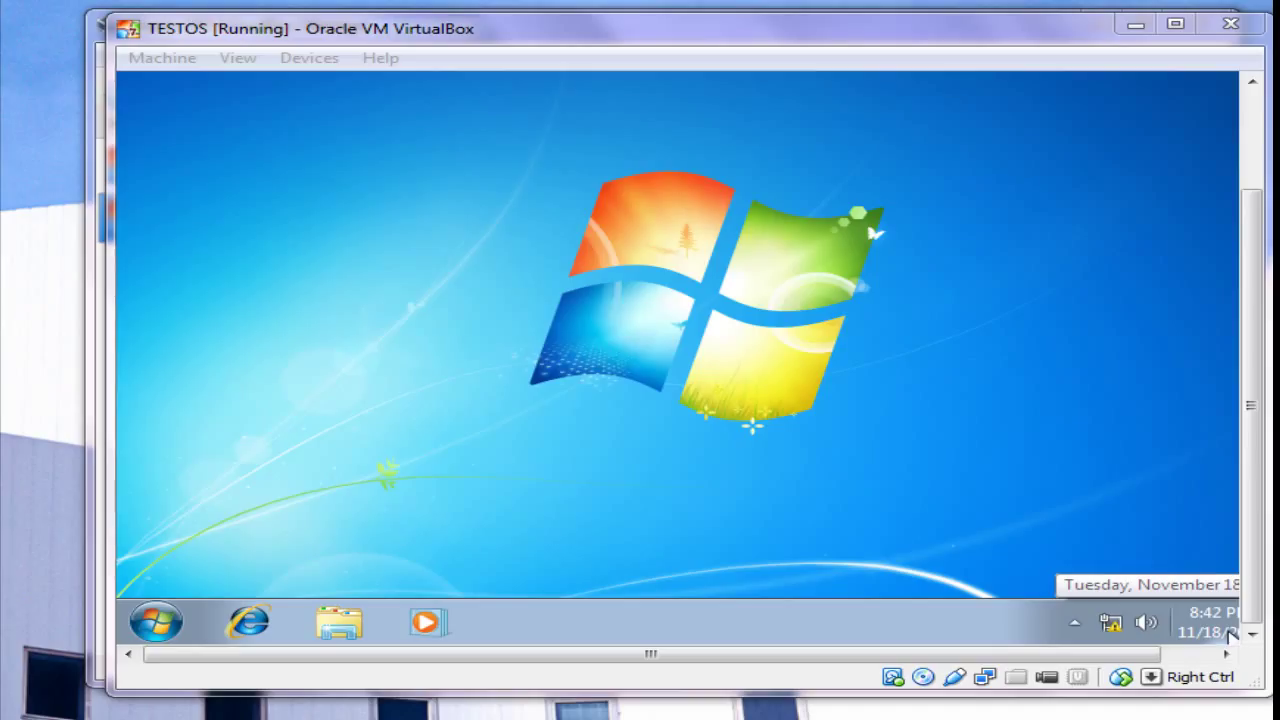
Step: Open Computer Management for the computer inside the Windows 7 guest
{"action": "left_click", "coordinate": [155, 625]}
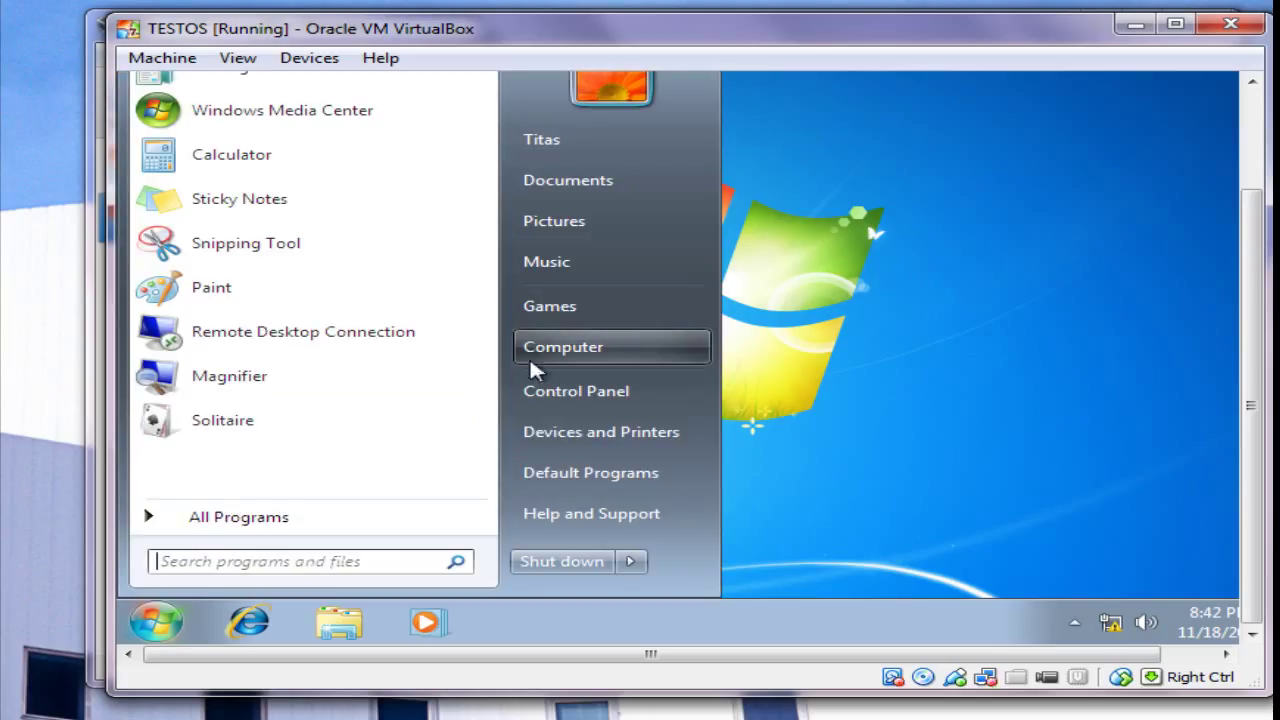
{"action": "right_click", "coordinate": [546, 344]}
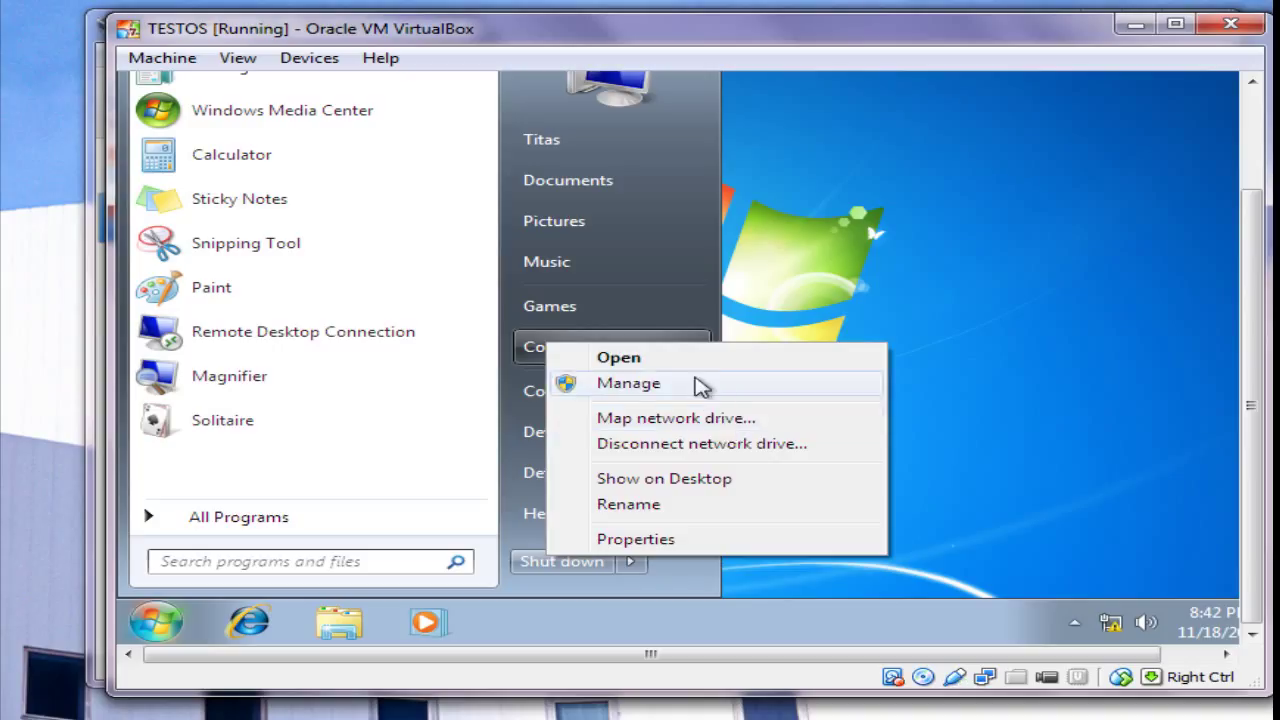
{"action": "left_click", "coordinate": [700, 384]}
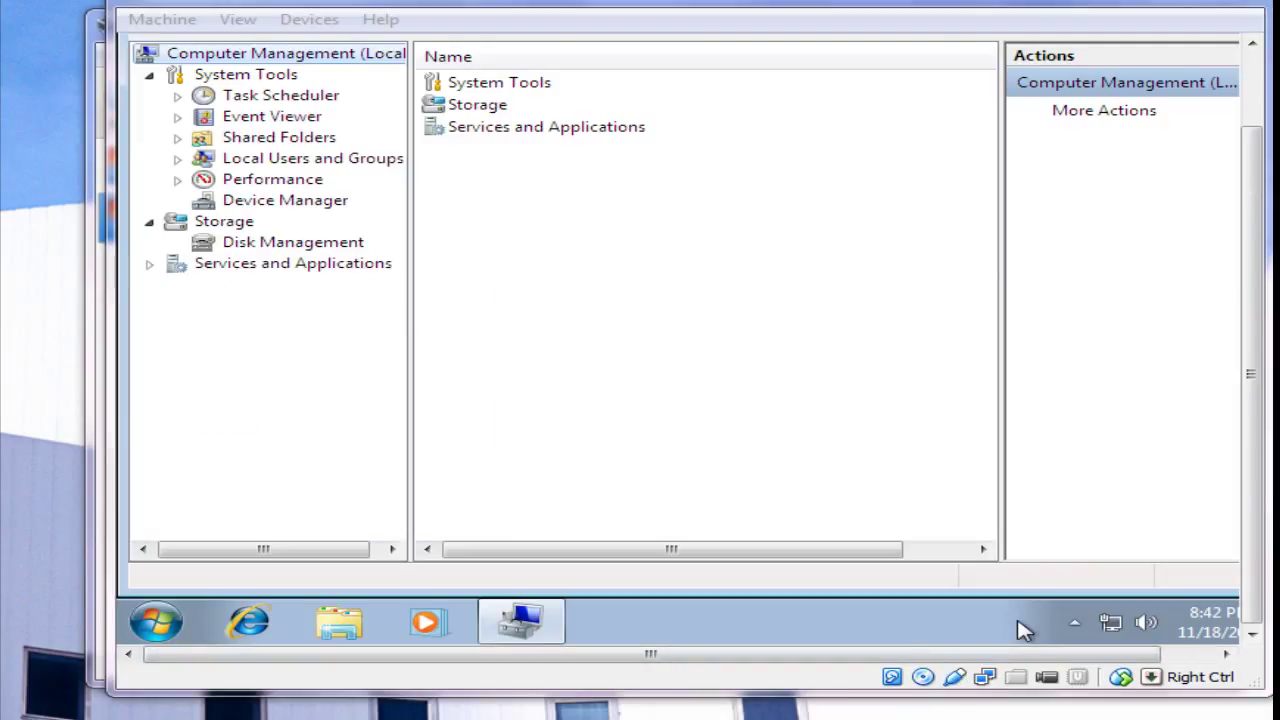
Step: In Disk Management, extend the C: volume with all 5120 MB of unallocated space on Disk 0
{"action": "left_click", "coordinate": [288, 248]}
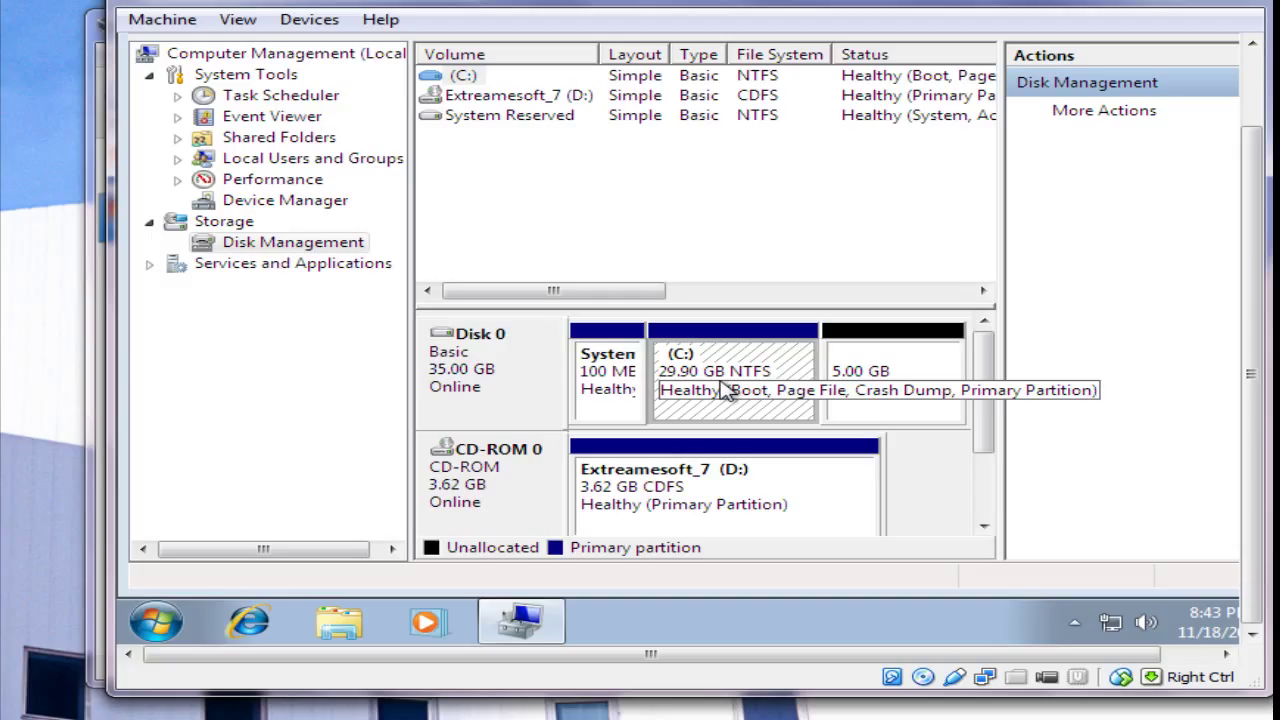
{"action": "right_click", "coordinate": [725, 392]}
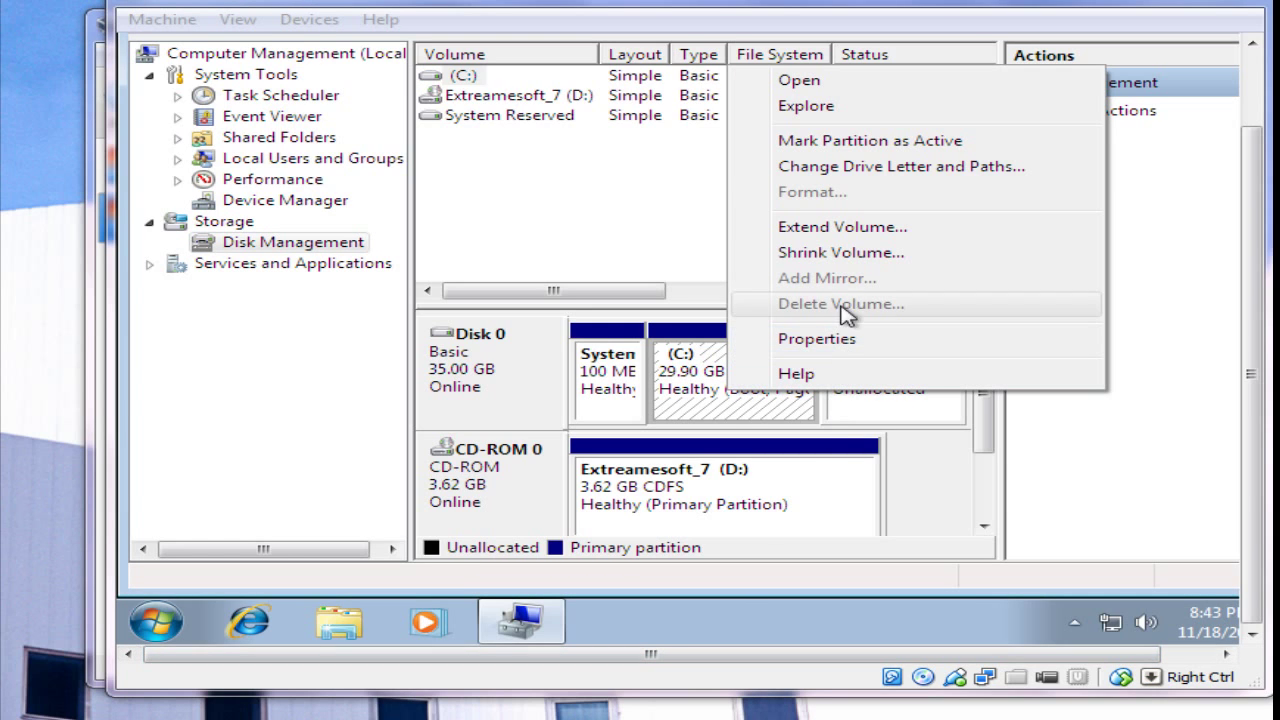
{"action": "left_click", "coordinate": [845, 230]}
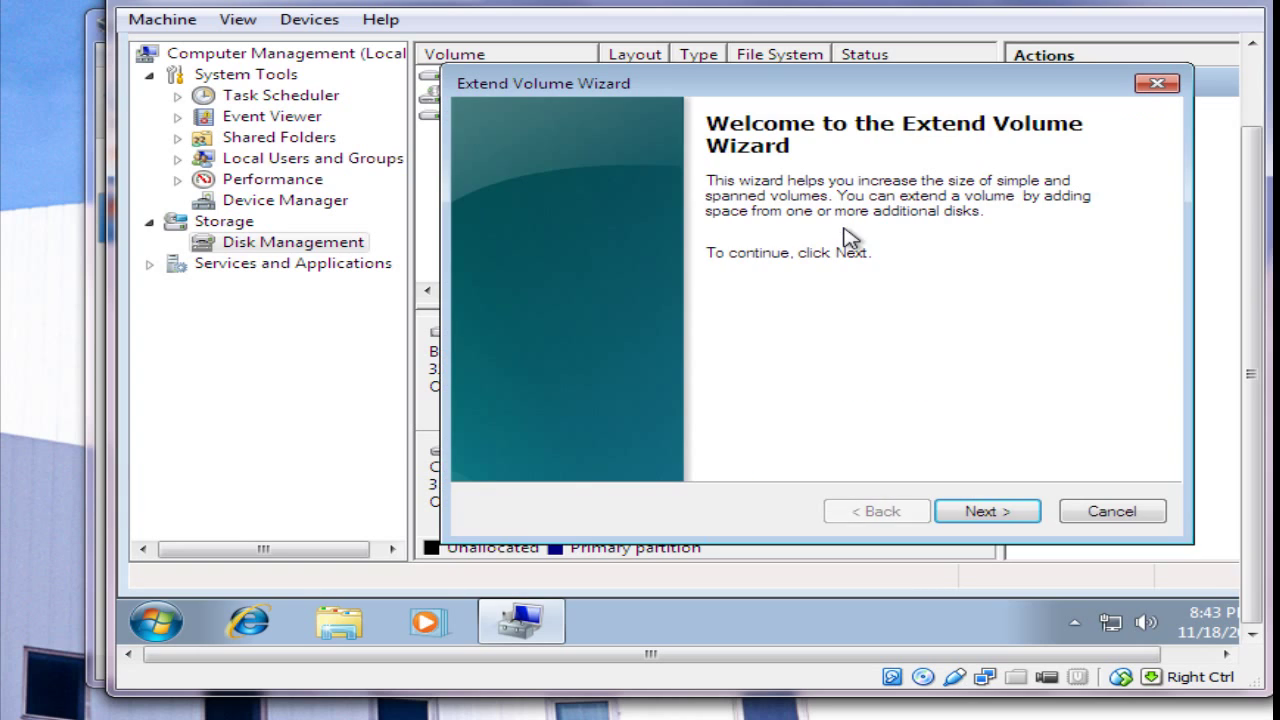
{"action": "left_click", "coordinate": [986, 513]}
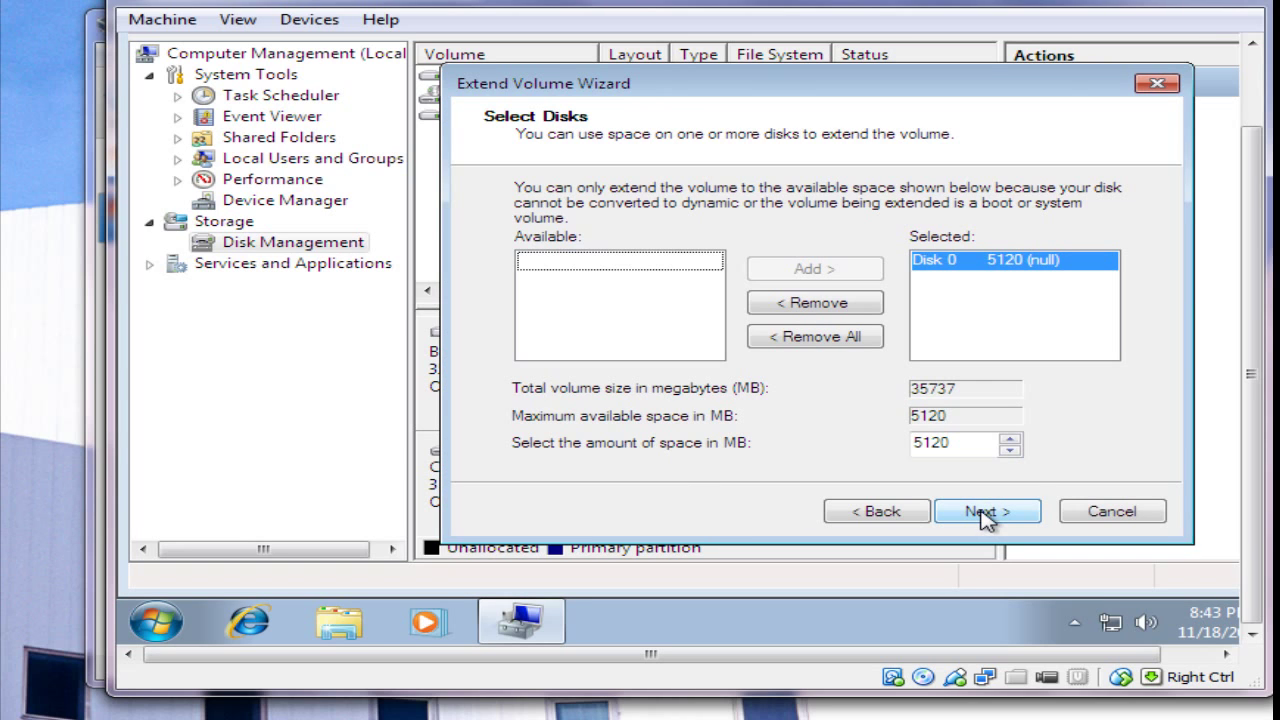
{"action": "left_click", "coordinate": [984, 513]}
{"action": "left_click", "coordinate": [986, 513]}
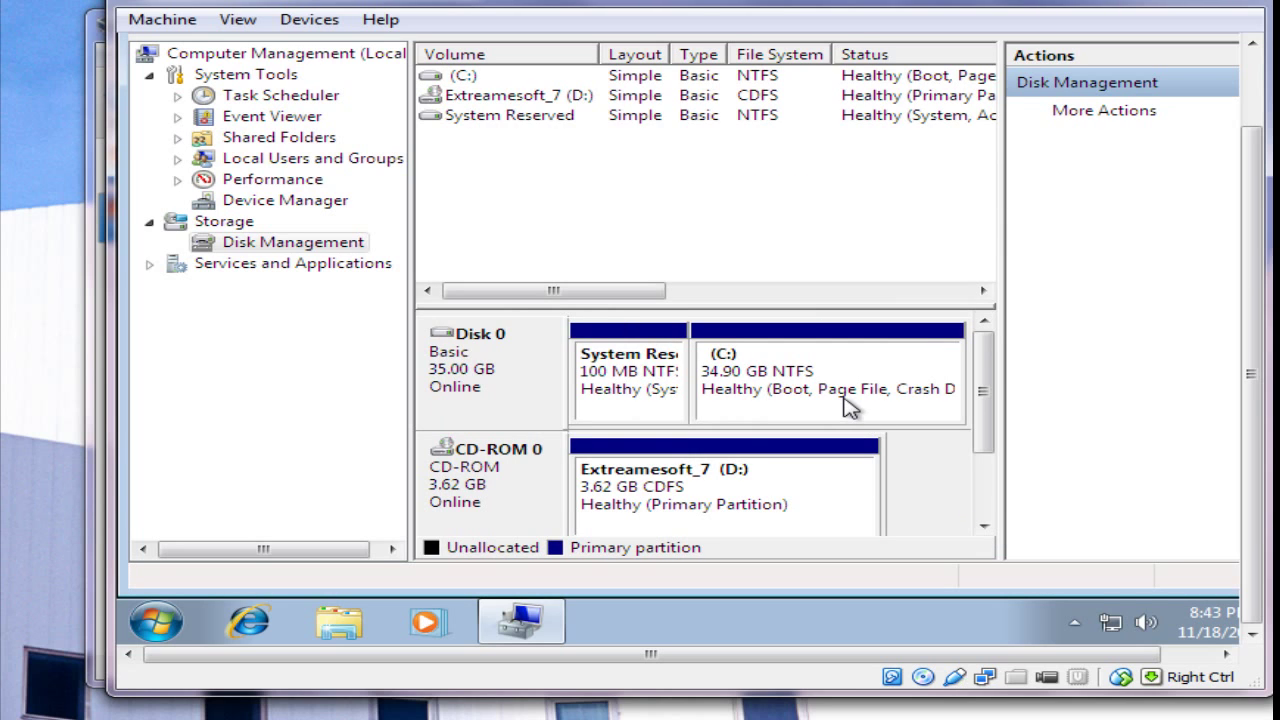
Step: Close the Computer Management window inside the Windows 7 guest, leaving the virtual machine running
{"action": "left_click", "coordinate": [1225, 3]}
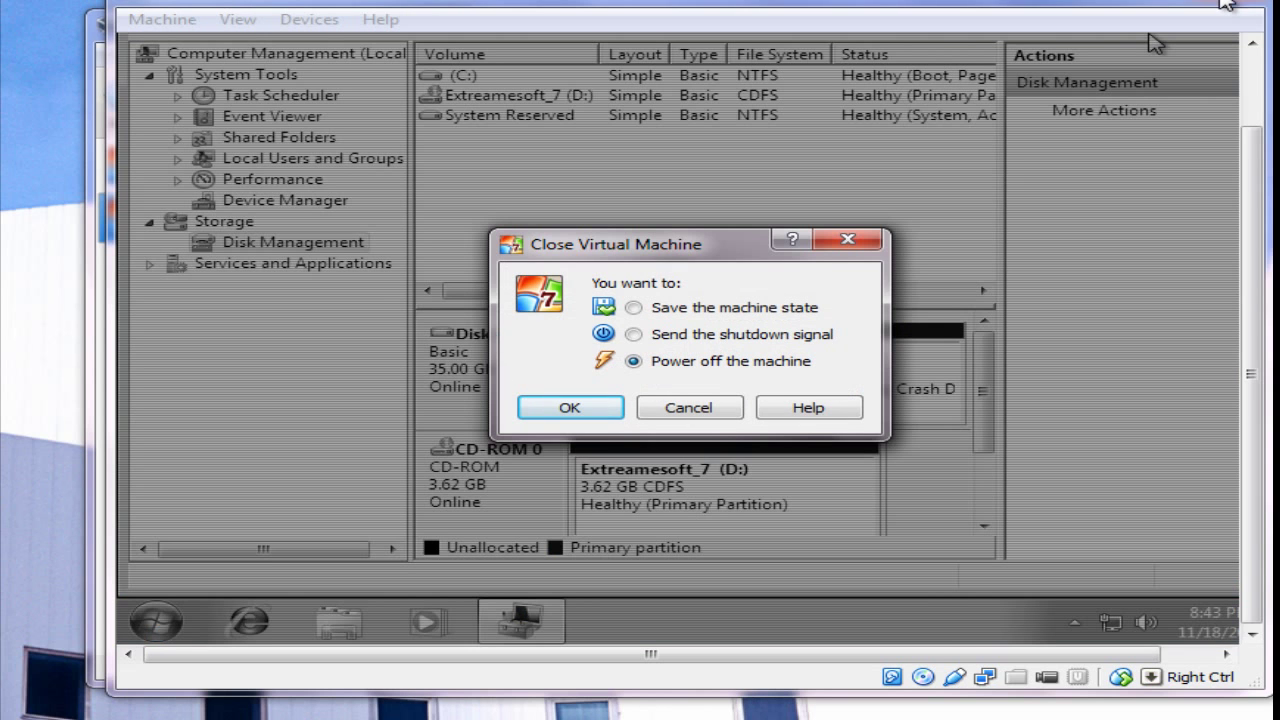
{"action": "left_click", "coordinate": [714, 409]}
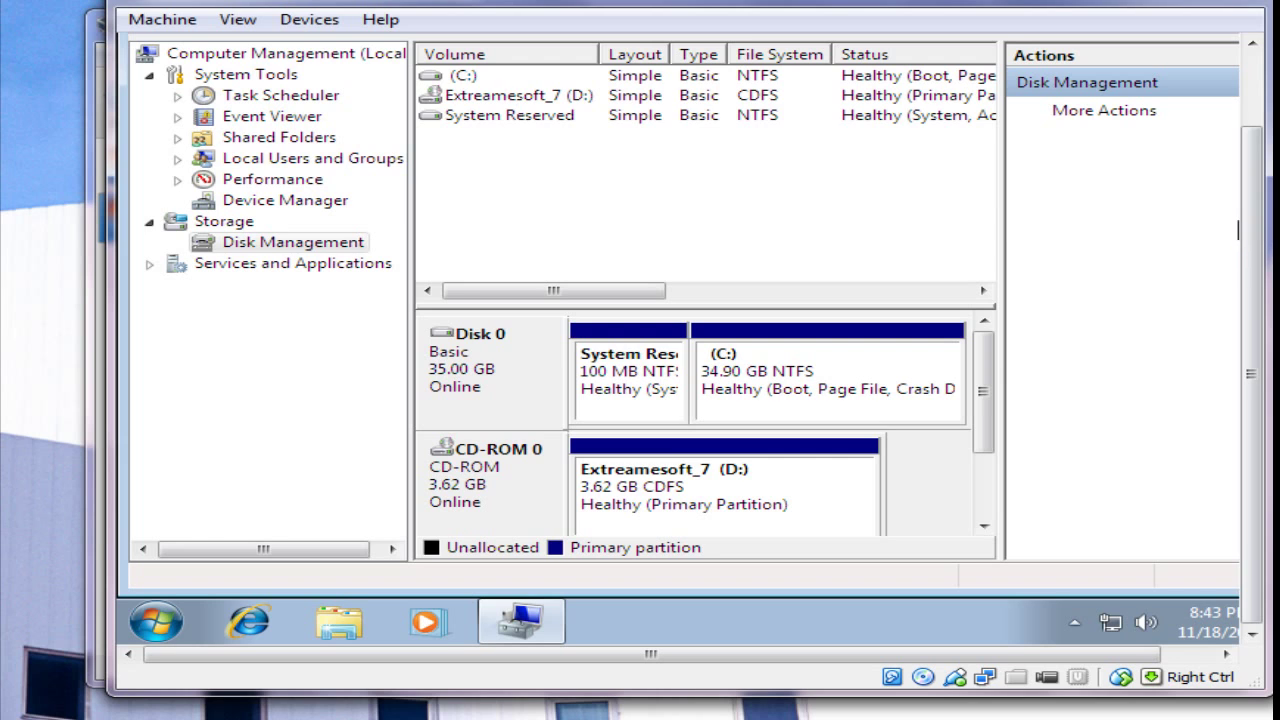
{"action": "left_click", "coordinate": [1258, 120]}
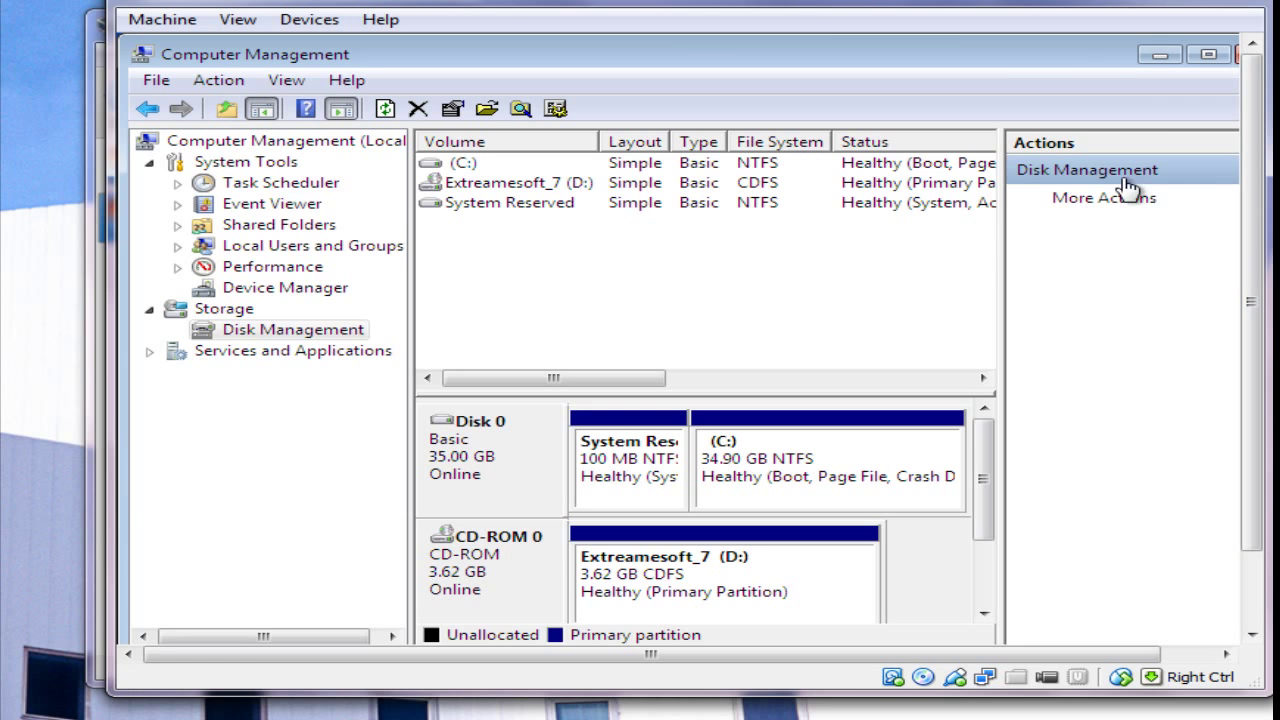
{"action": "left_click_drag", "start_coordinate": [1095, 58], "coordinate": [1025, 70]}
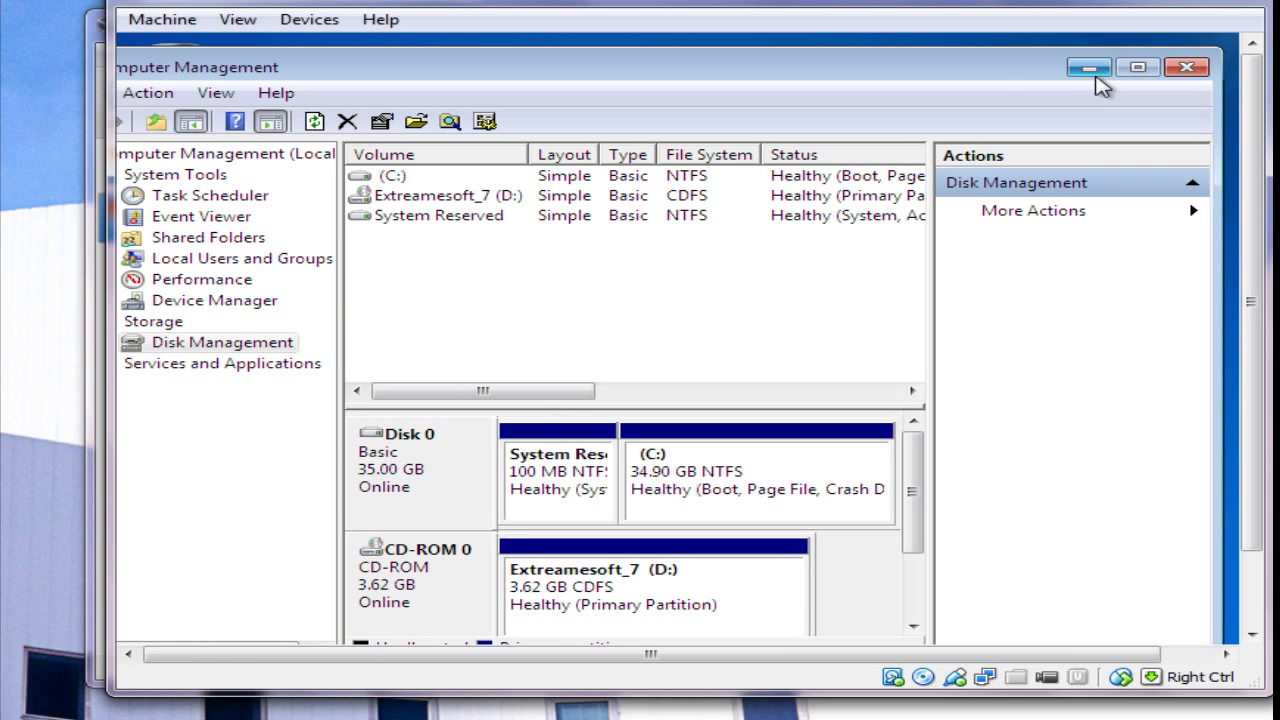
{"action": "left_click", "coordinate": [1182, 72]}
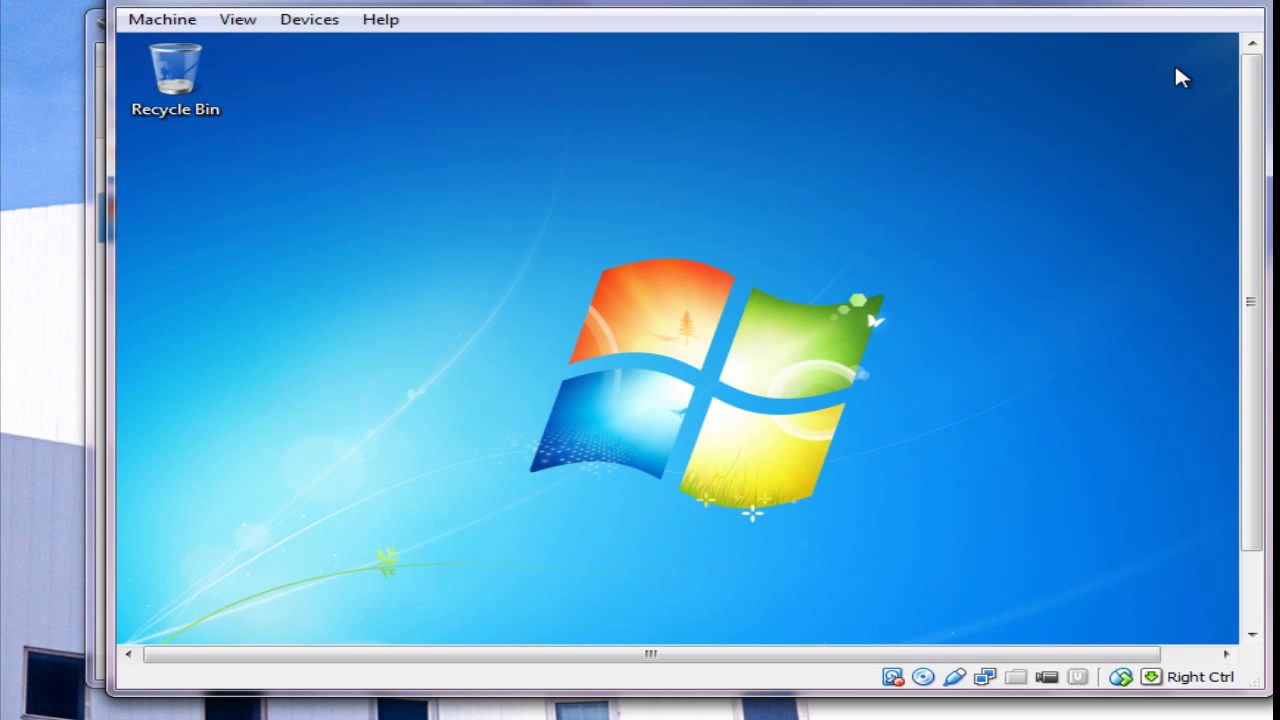
Step: Open the Computer window inside the Windows 7 guest to check the drives
{"action": "left_click_drag", "start_coordinate": [1246, 470], "coordinate": [1248, 556]}
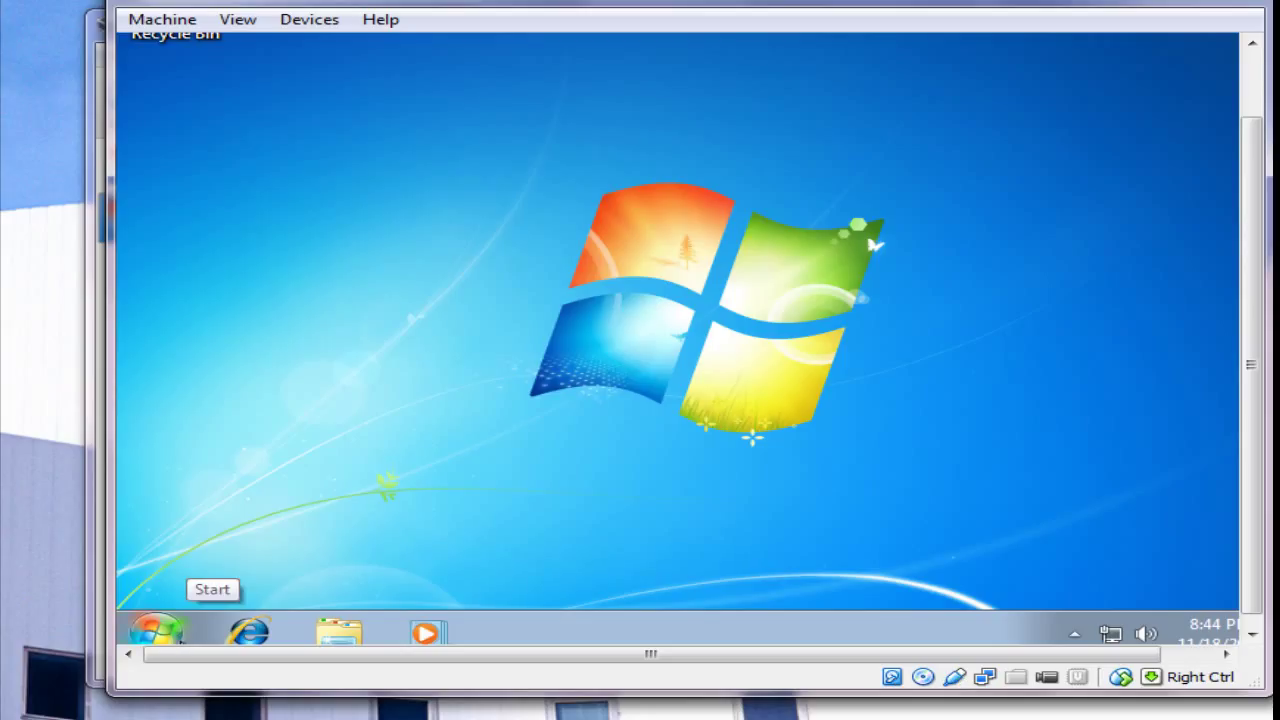
{"action": "left_click", "coordinate": [158, 632]}
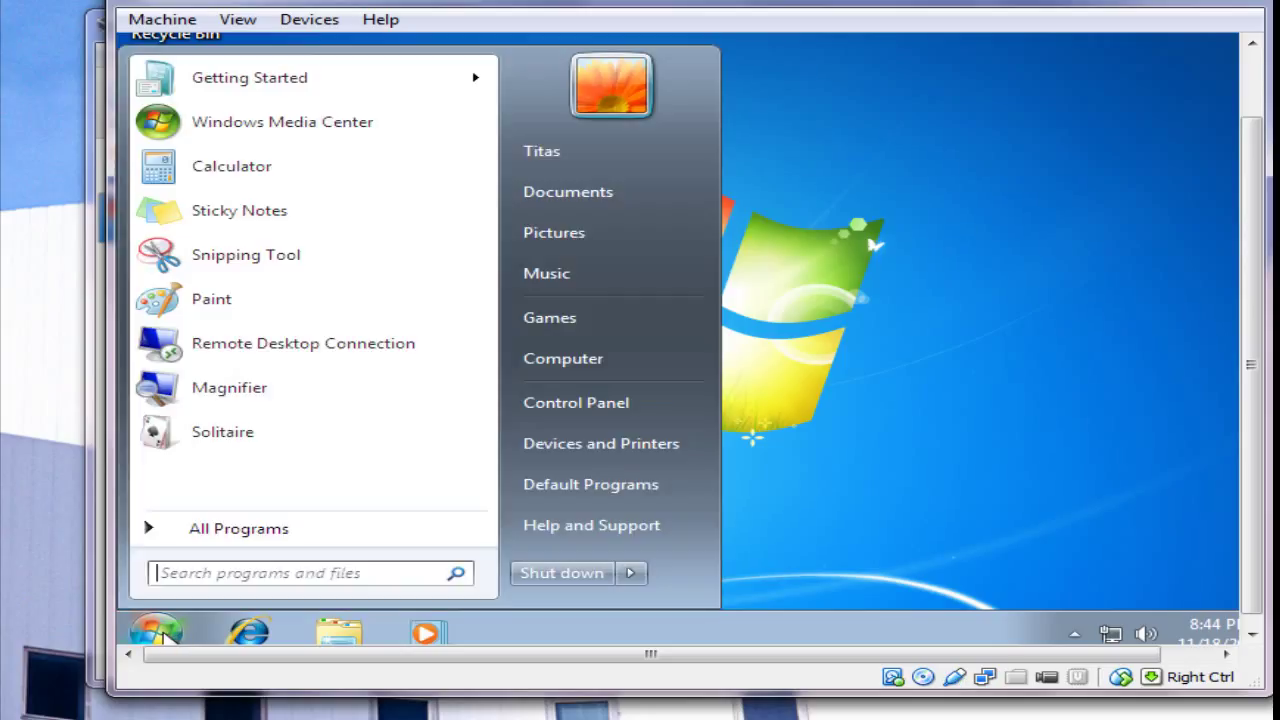
{"action": "left_click", "coordinate": [597, 362]}
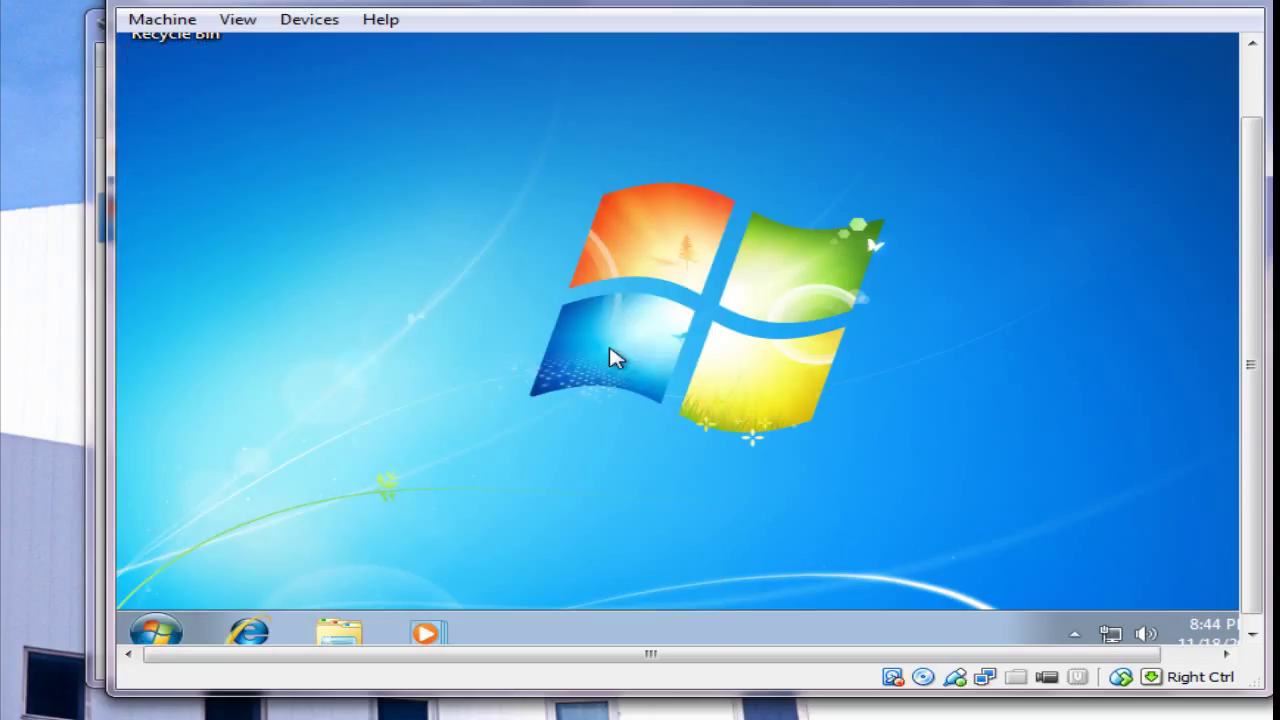